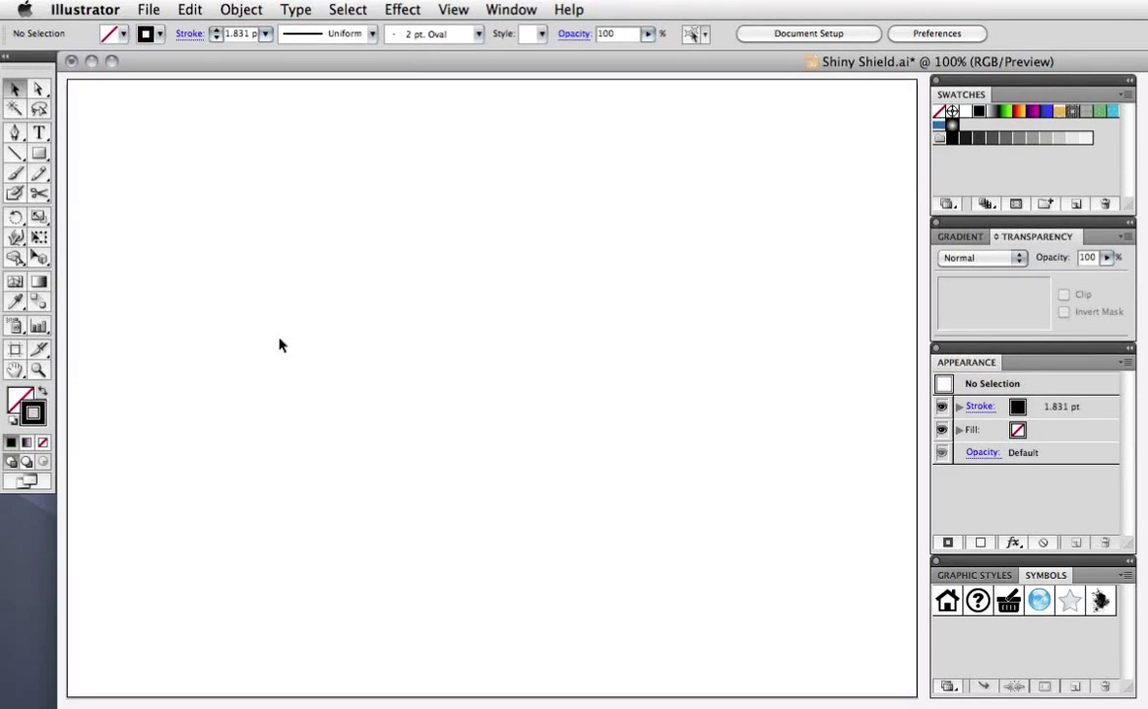
Step: Draw a rectangle about 450 by 380 px and add anchor points at the midpoints of its top and bottom edges
left_click(38, 153)
left_click_drag(269, 172, 702, 535)
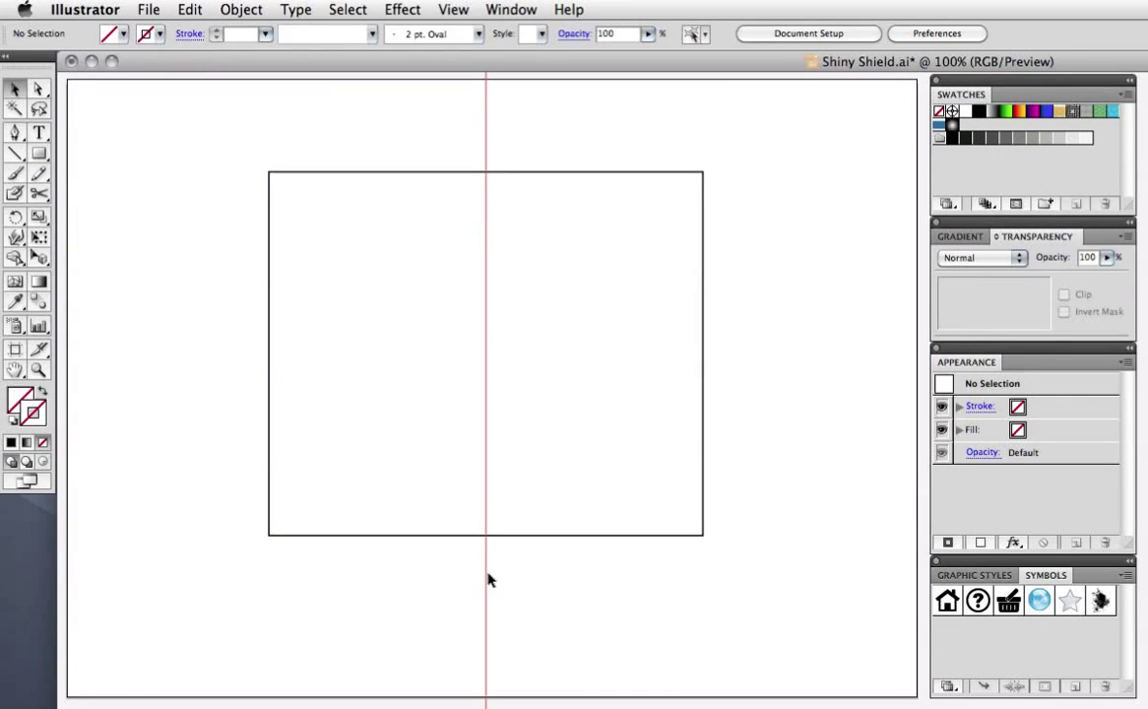
left_click_drag(15, 132, 75, 156)
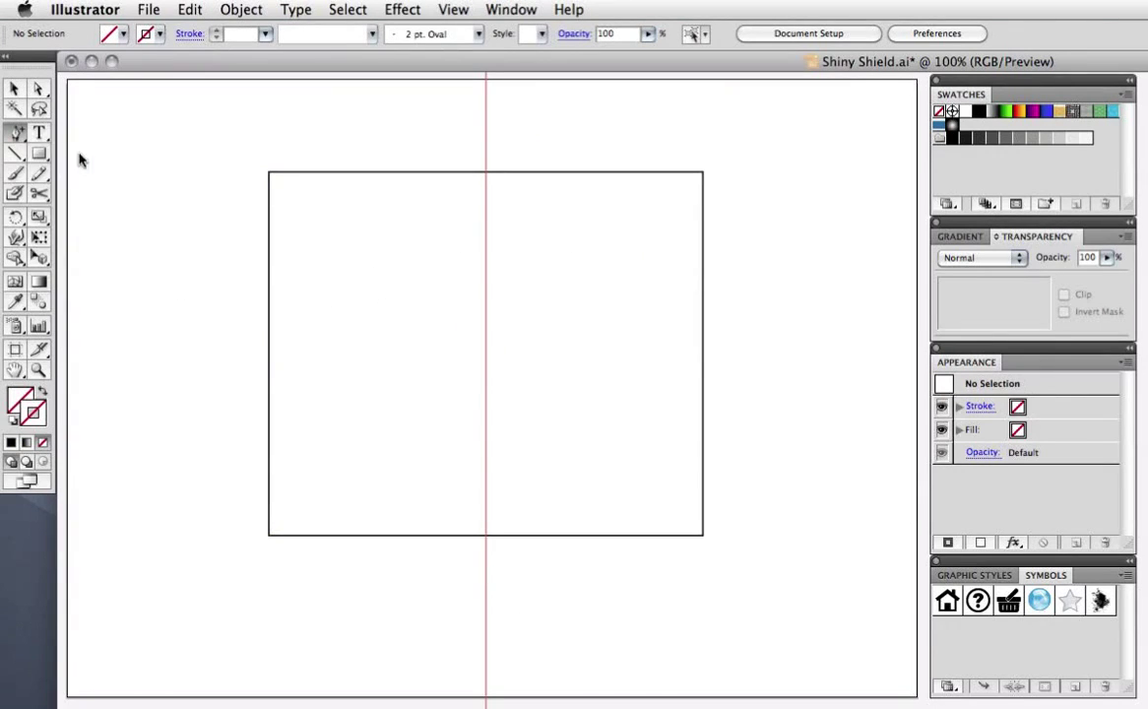
left_click(485, 174)
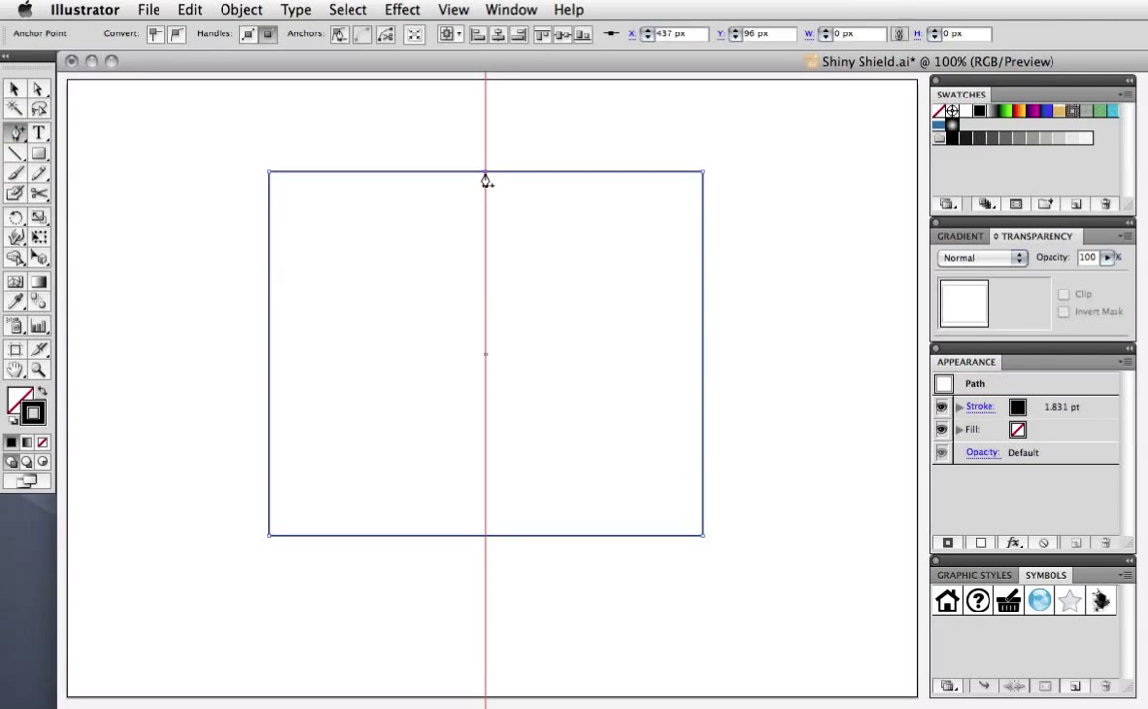
left_click(485, 537)
Step: Raise the top midpoint anchor to Y 39 px and both bottom corner anchors to Y 355 px to form a shield outline
left_click(38, 89)
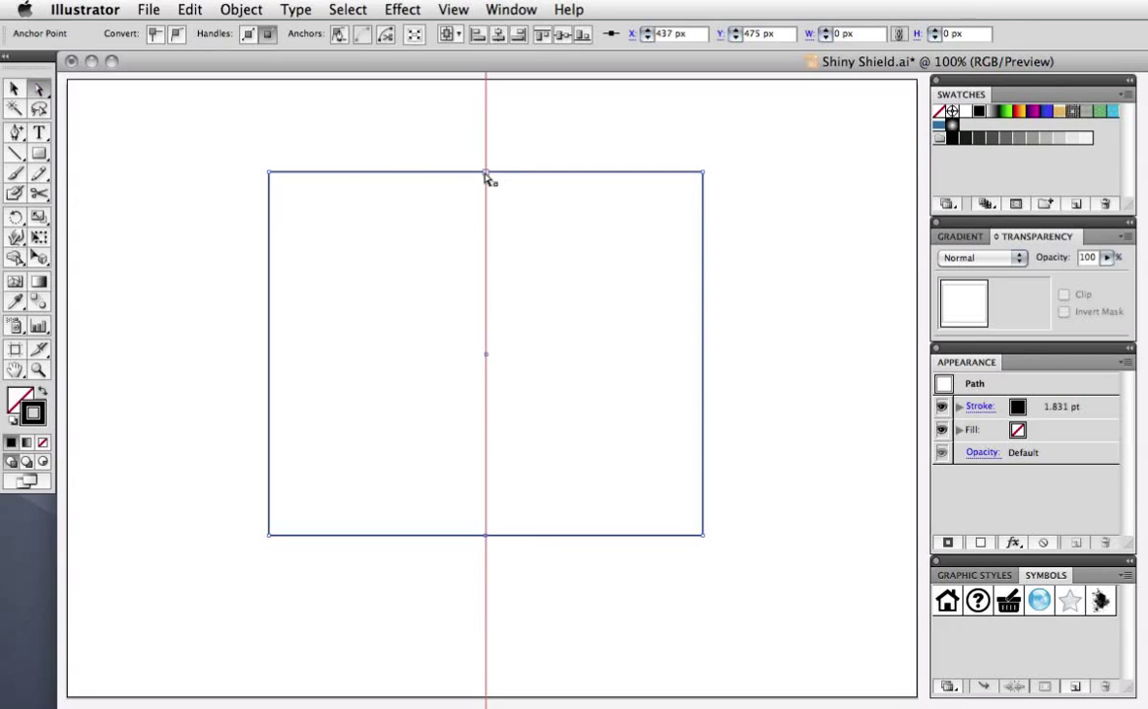
left_click_drag(485, 175, 486, 118)
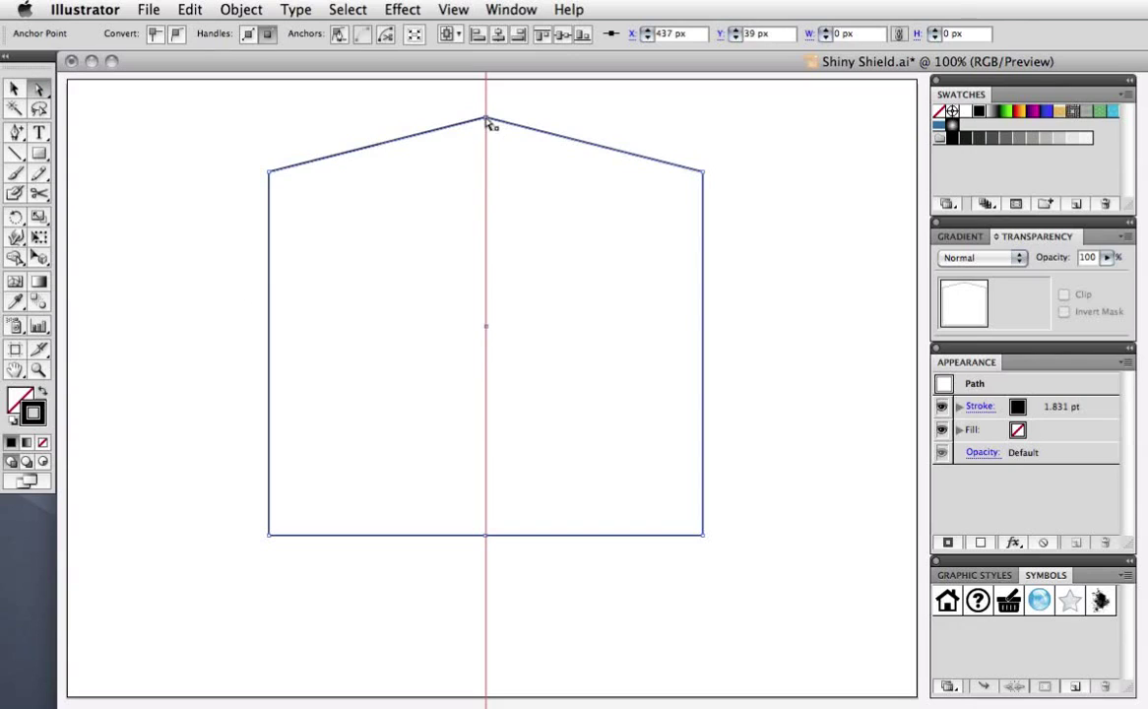
left_click(270, 538)
left_click(703, 536, "shift")
left_click_drag(702, 536, 700, 422)
Step: Convert the two lower side corners of the shield into smooth points with vertical handles, curving the lower edges
left_click_drag(17, 137, 61, 193)
left_click_drag(270, 423, 267, 365)
key("shift")
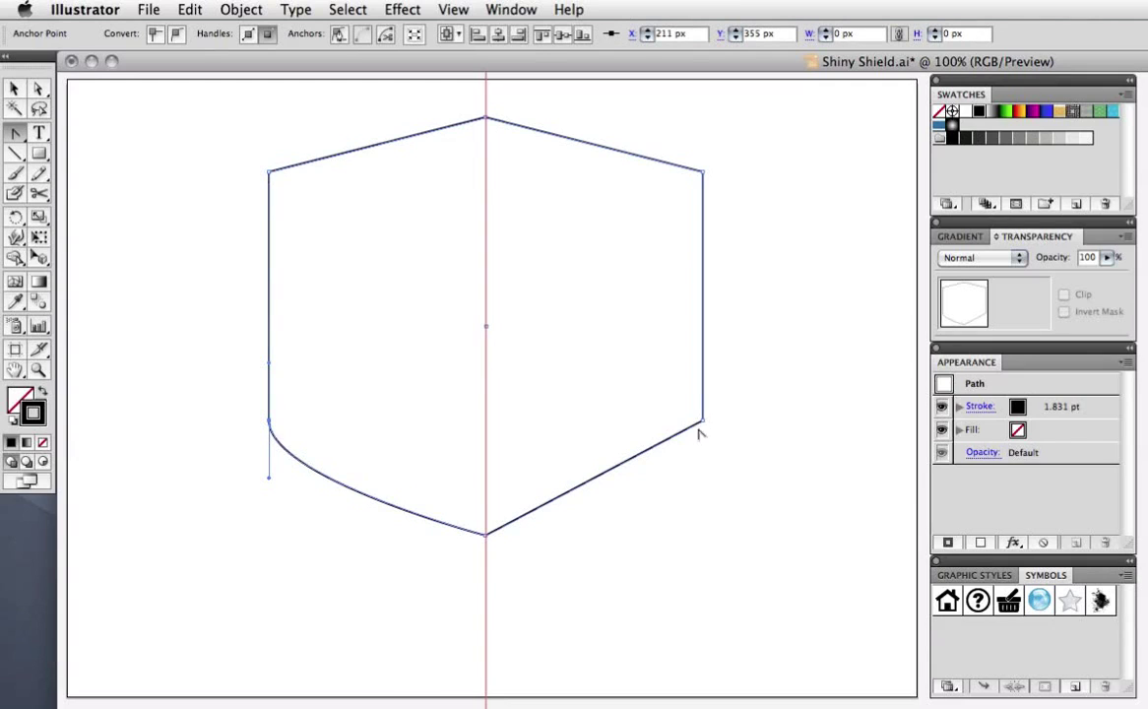
left_click_drag(703, 424, 702, 490)
key("shift")
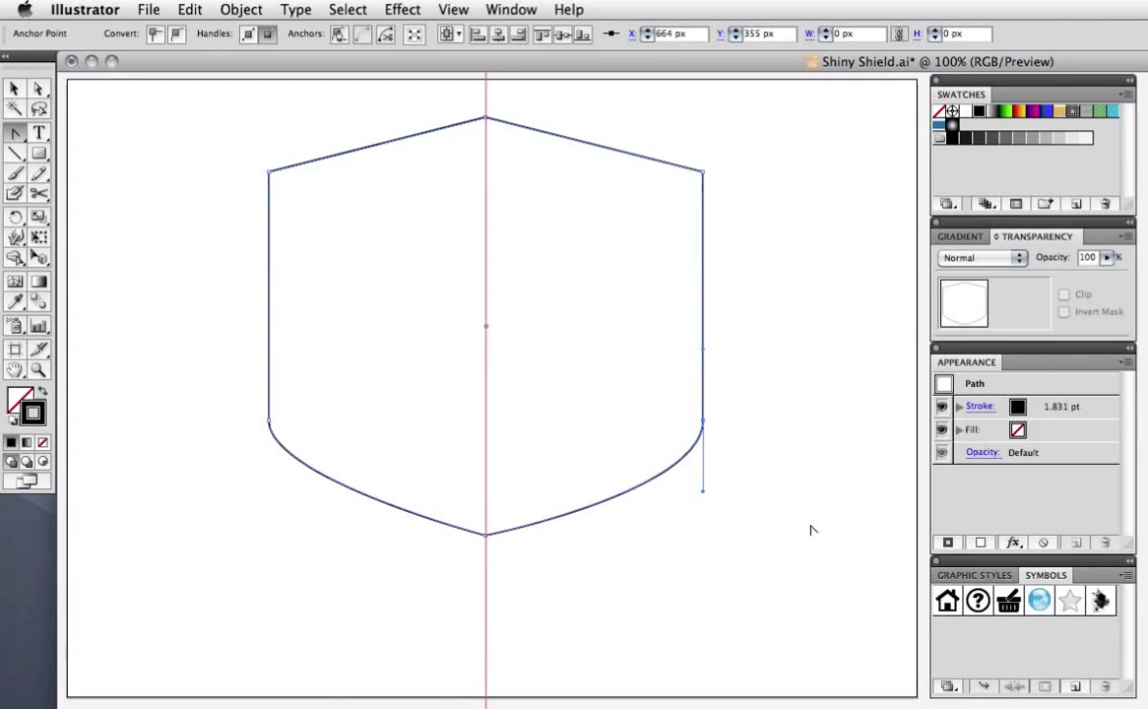
Step: Stretch the whole shield downward from its bottom edge to make it taller
key("v")
left_click(809, 530)
left_click(640, 491)
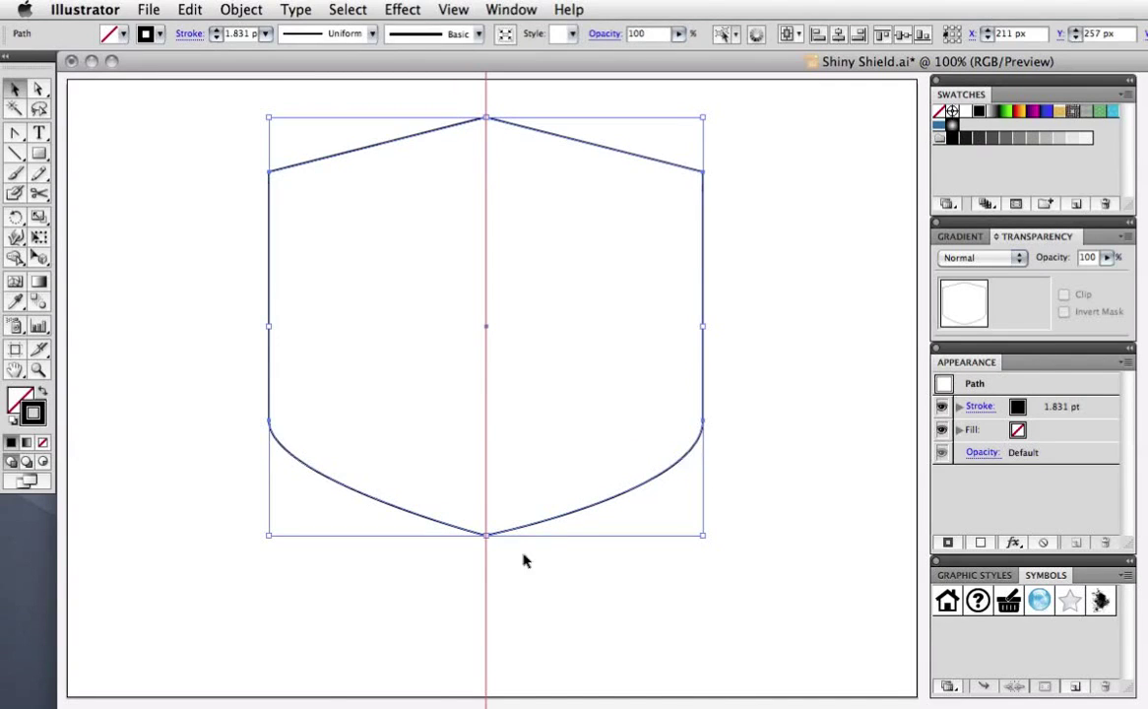
left_click_drag(482, 536, 484, 591)
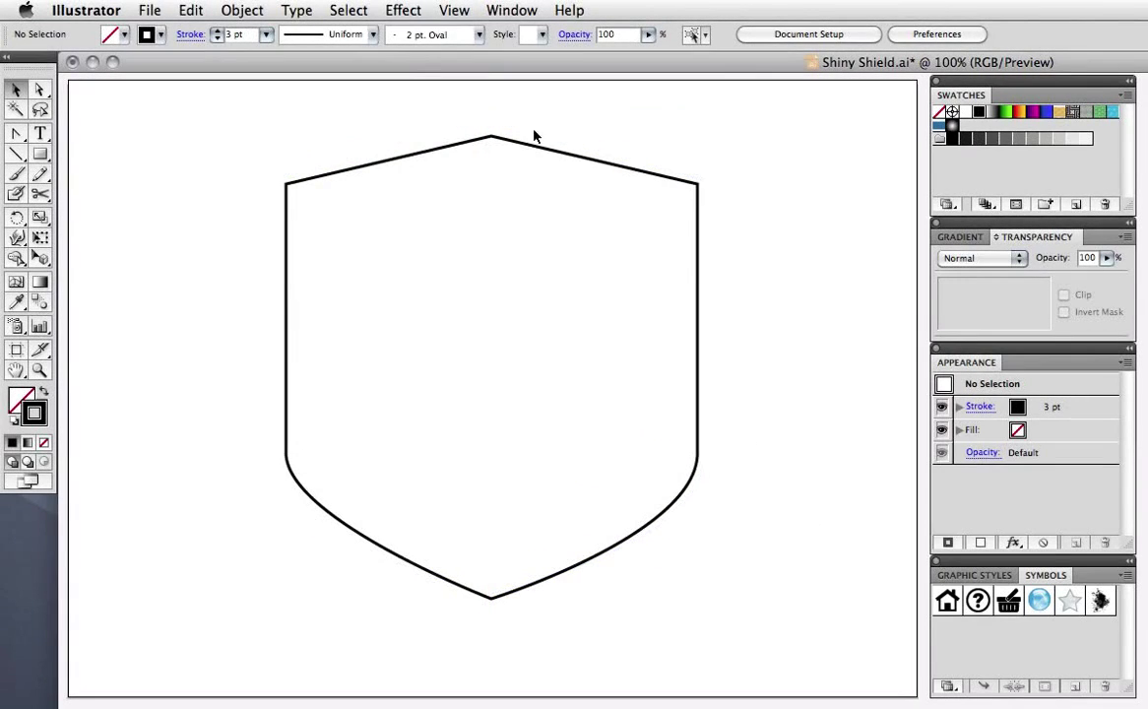
Step: Place the Appearance panel beside the shield and set the shield's stroke weight to 20 pt
left_click_drag(973, 367, 763, 225)
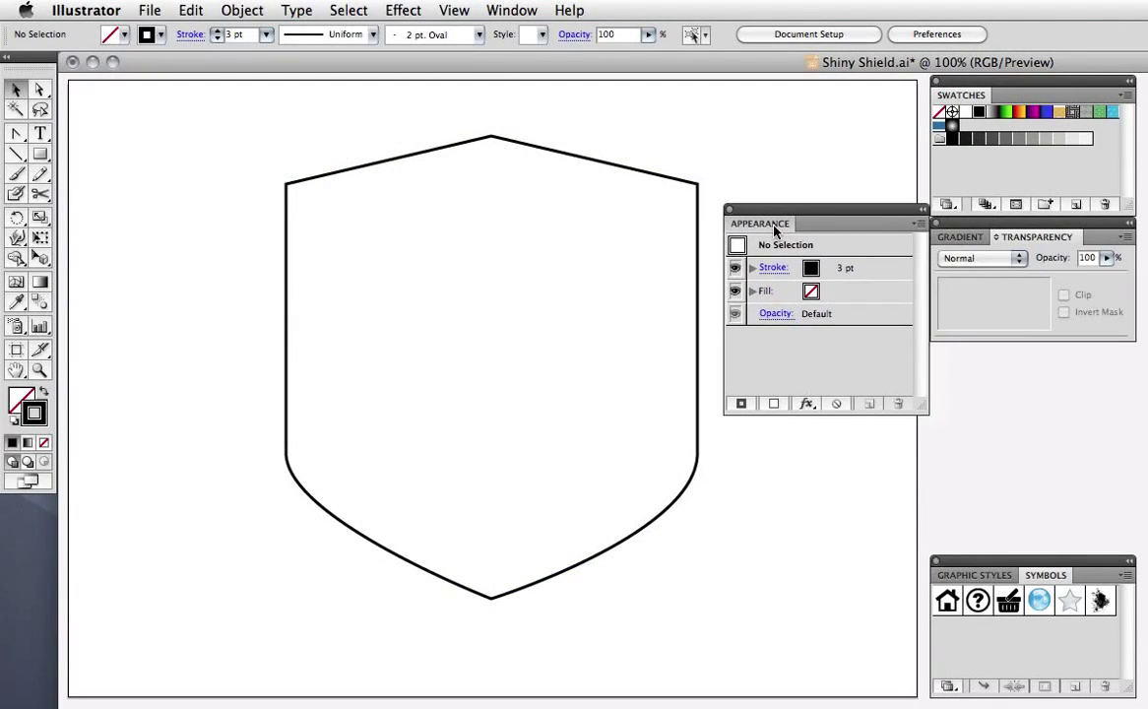
left_click(696, 377)
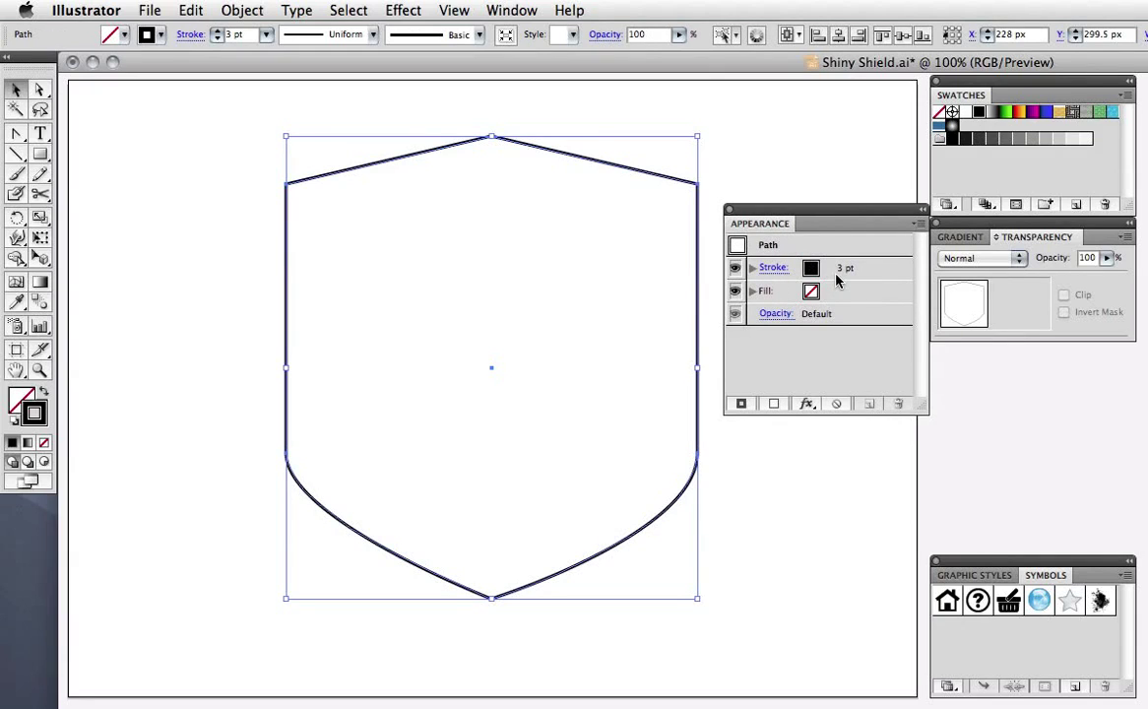
left_click(773, 267)
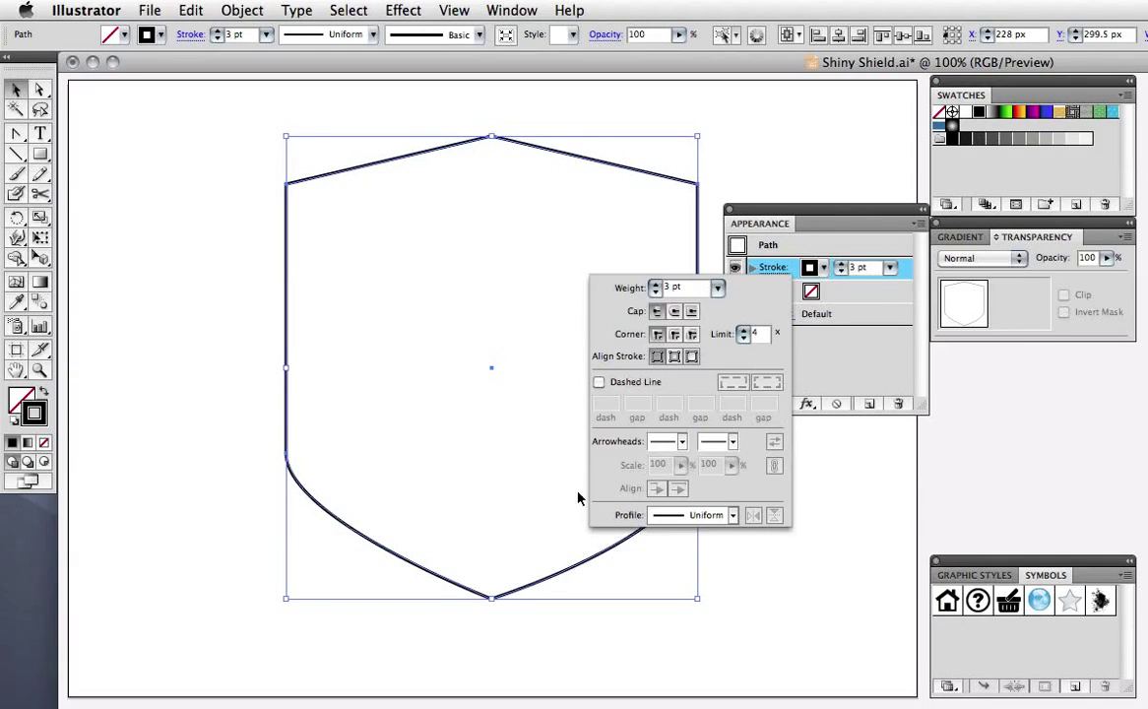
left_click(754, 216)
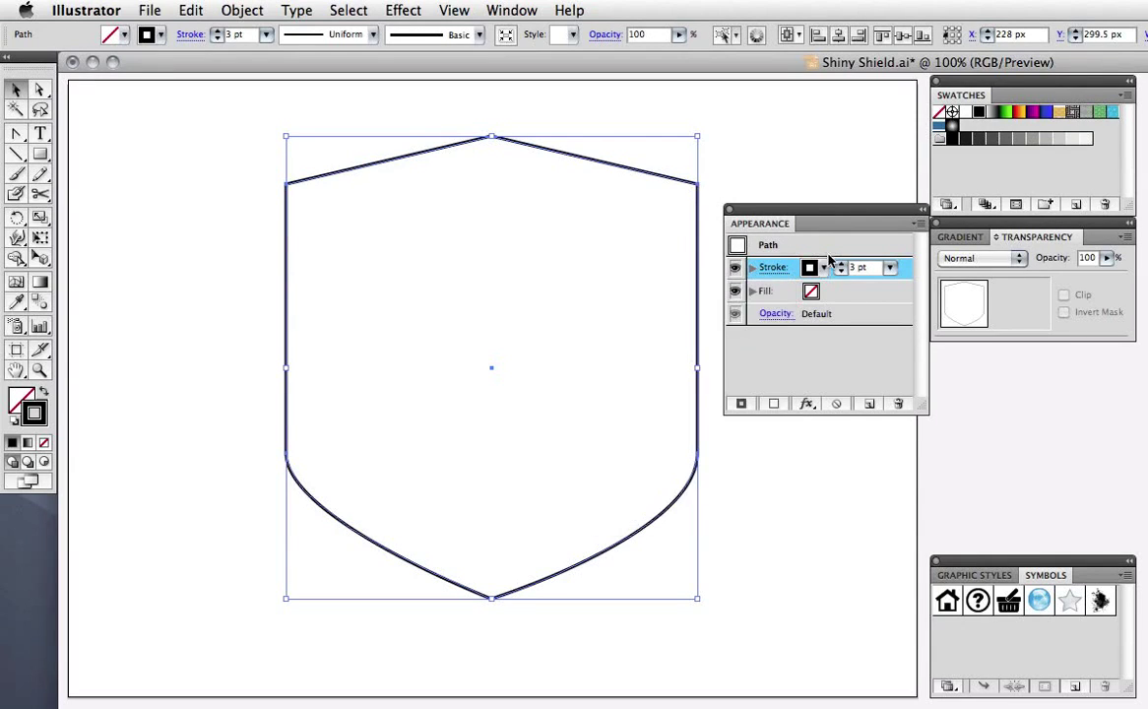
left_click(824, 268)
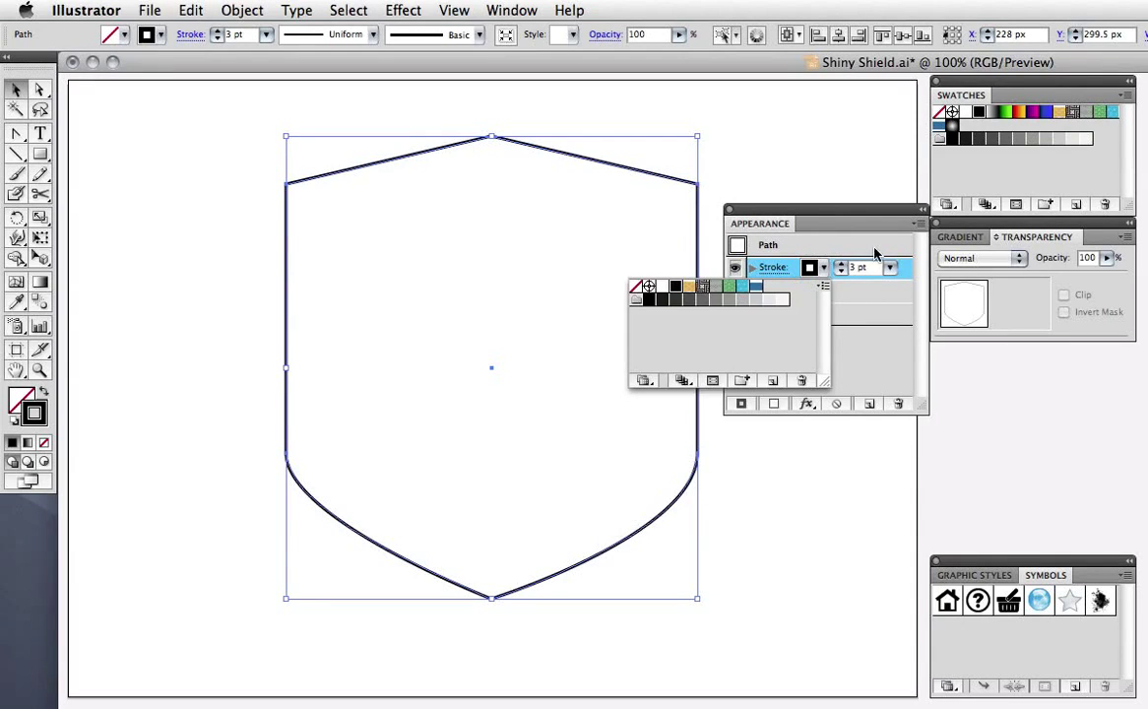
left_click(890, 267)
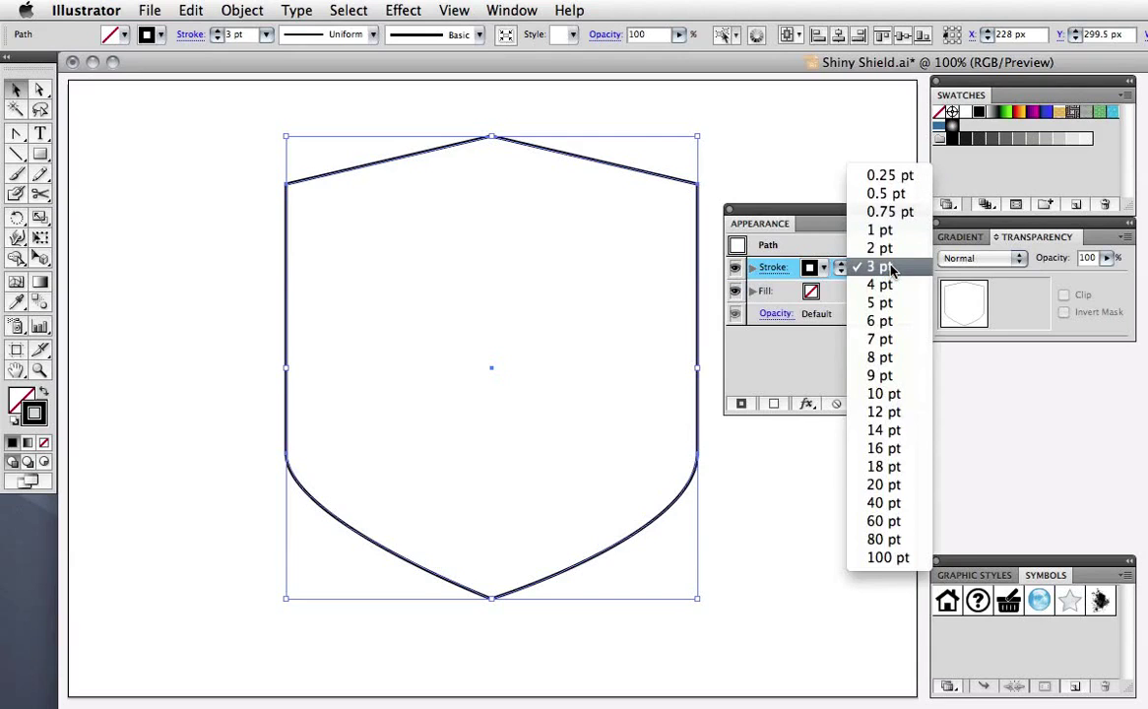
left_click(883, 485)
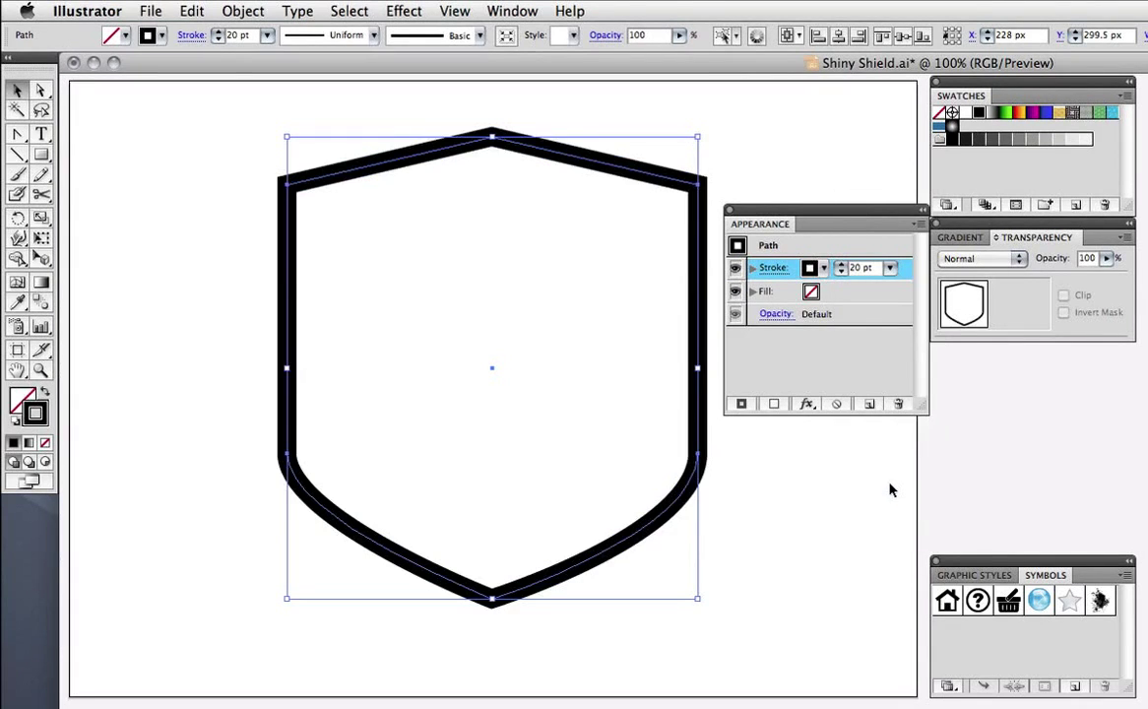
Step: Color the shield's stroke light gray and align it to the outside of the path
left_click(824, 268)
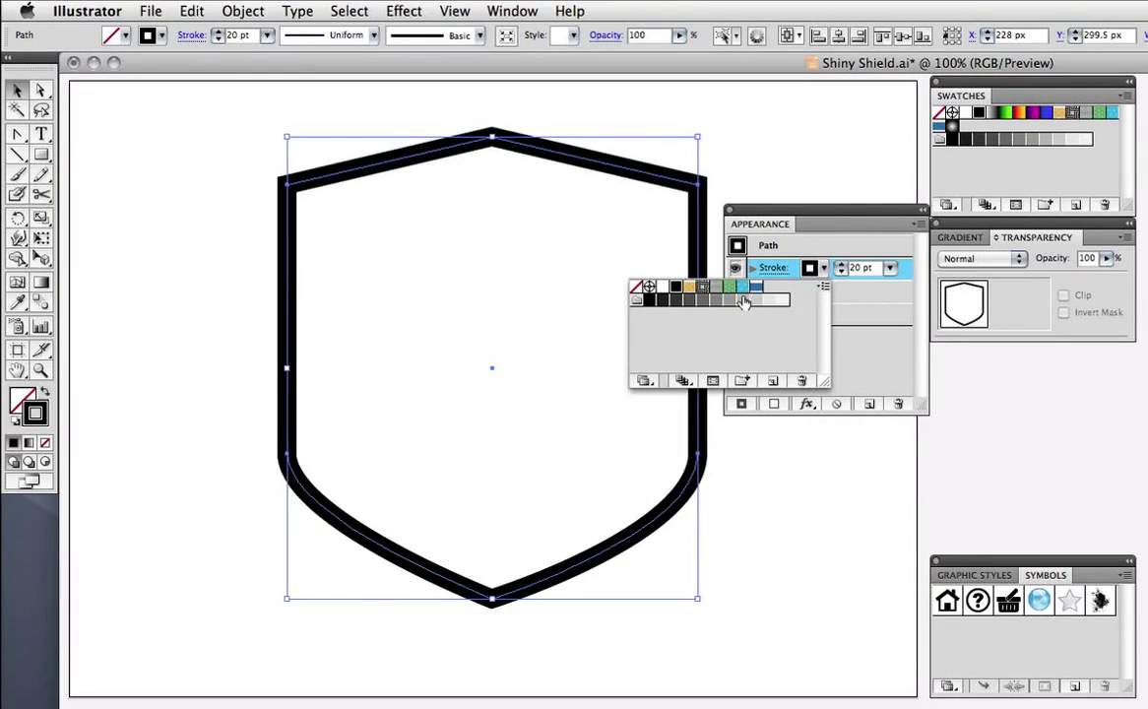
left_click(742, 301)
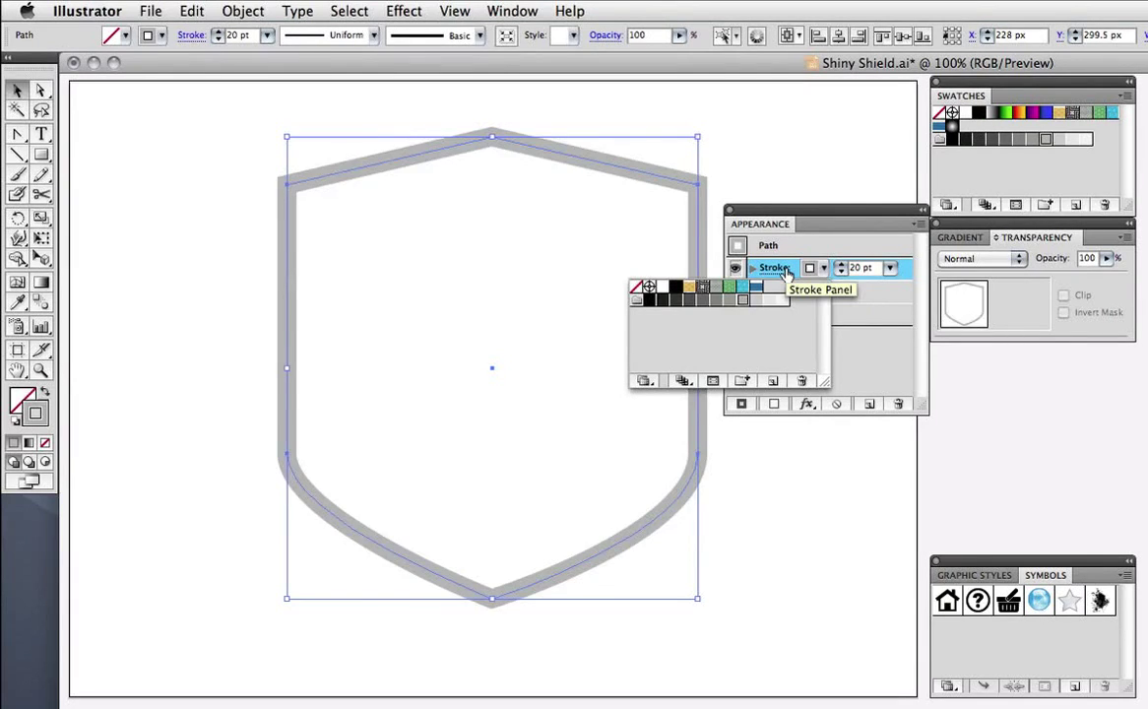
left_click(784, 270)
left_click(785, 271)
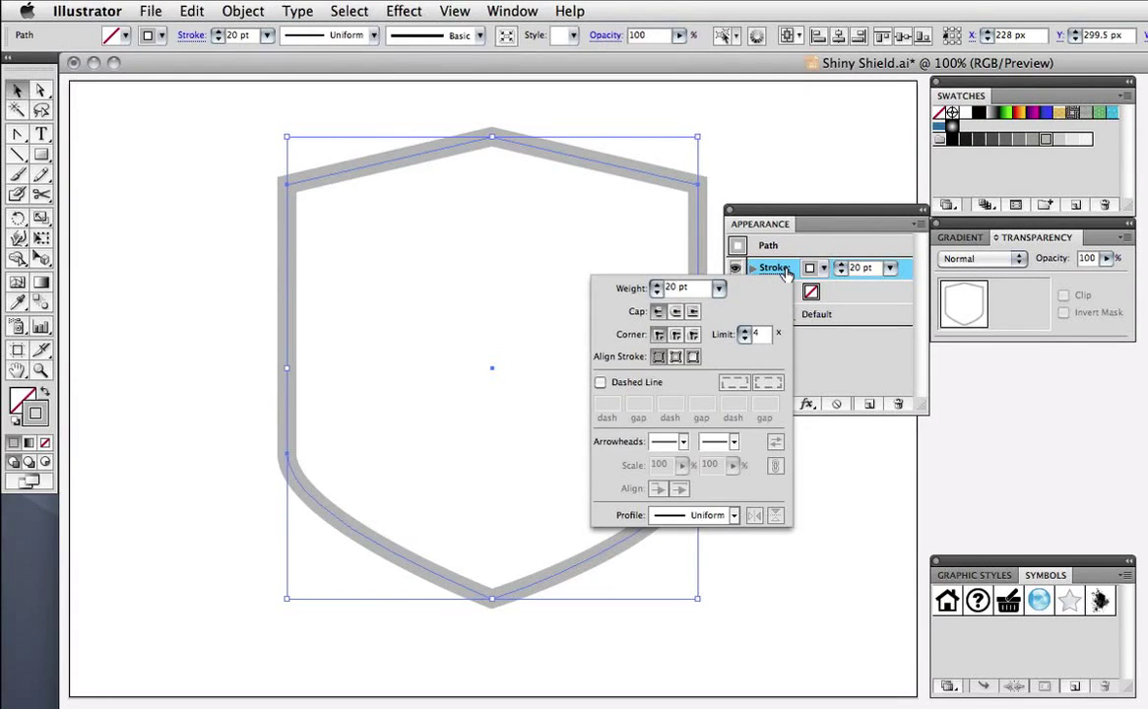
left_click(694, 356)
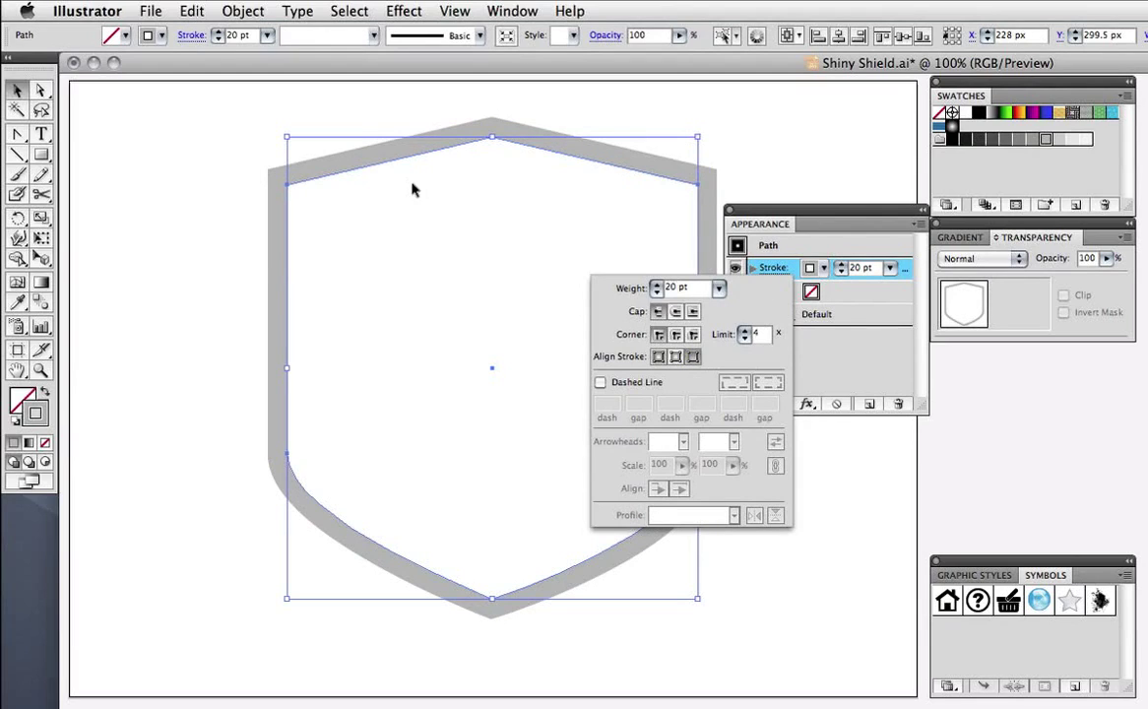
left_click(842, 362)
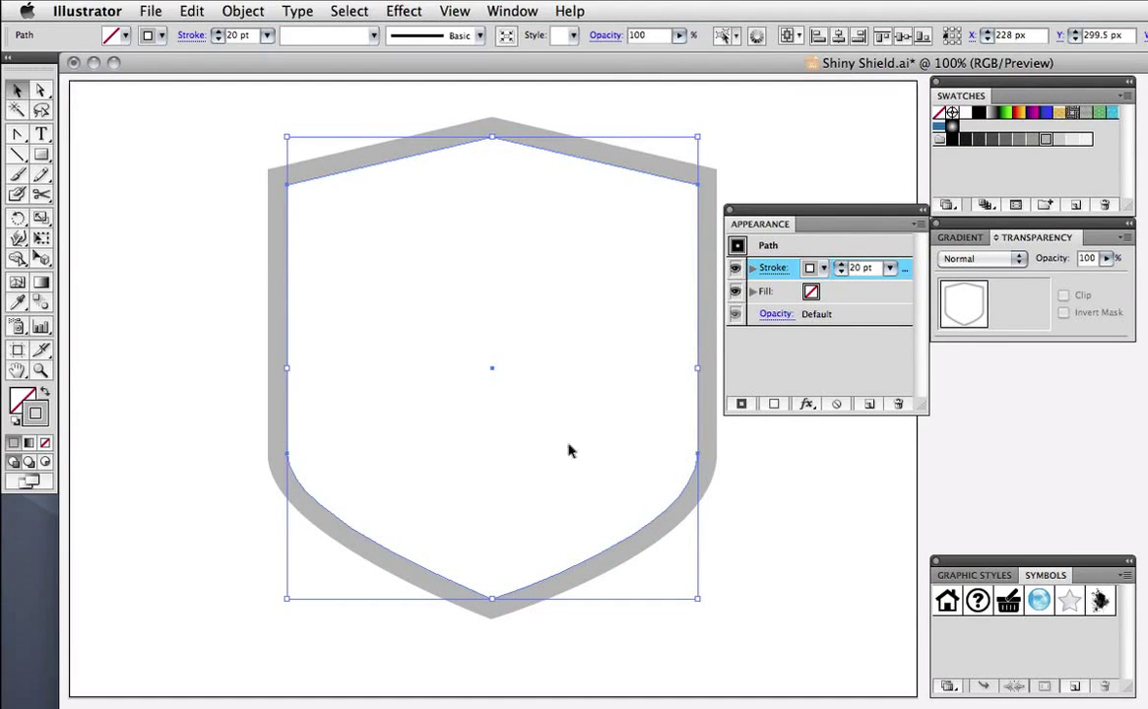
Step: Add a second stroke to the shield, color it dark gray and align it to the inside of the path
left_click(741, 405)
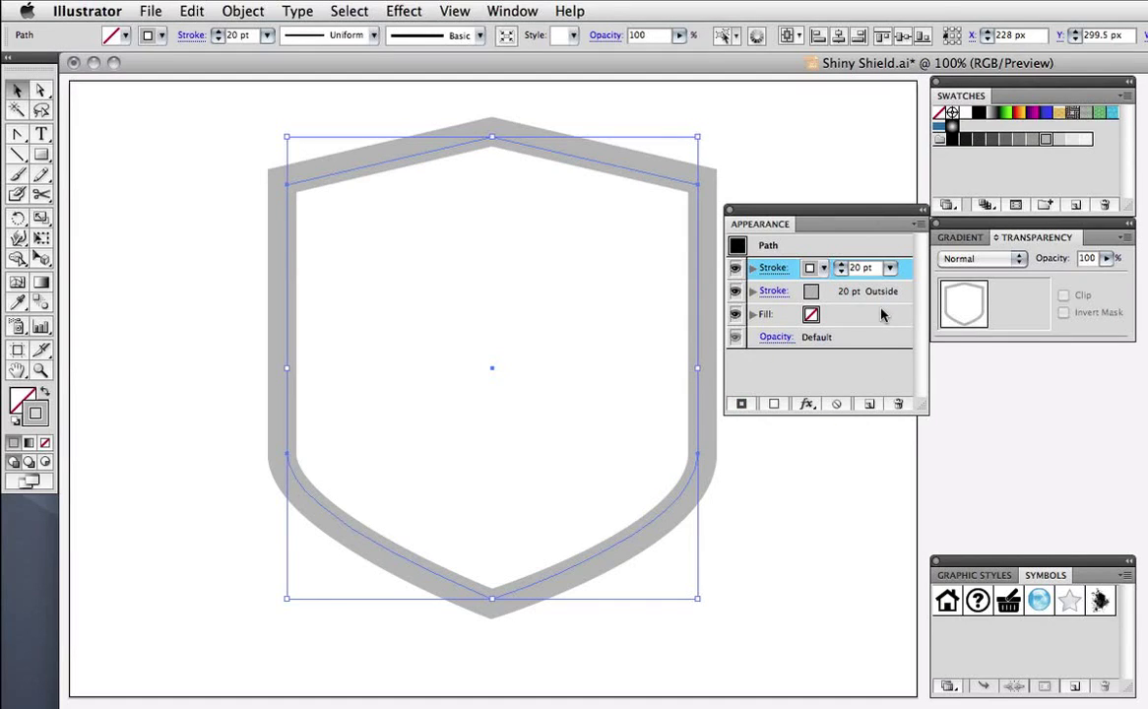
left_click(810, 268)
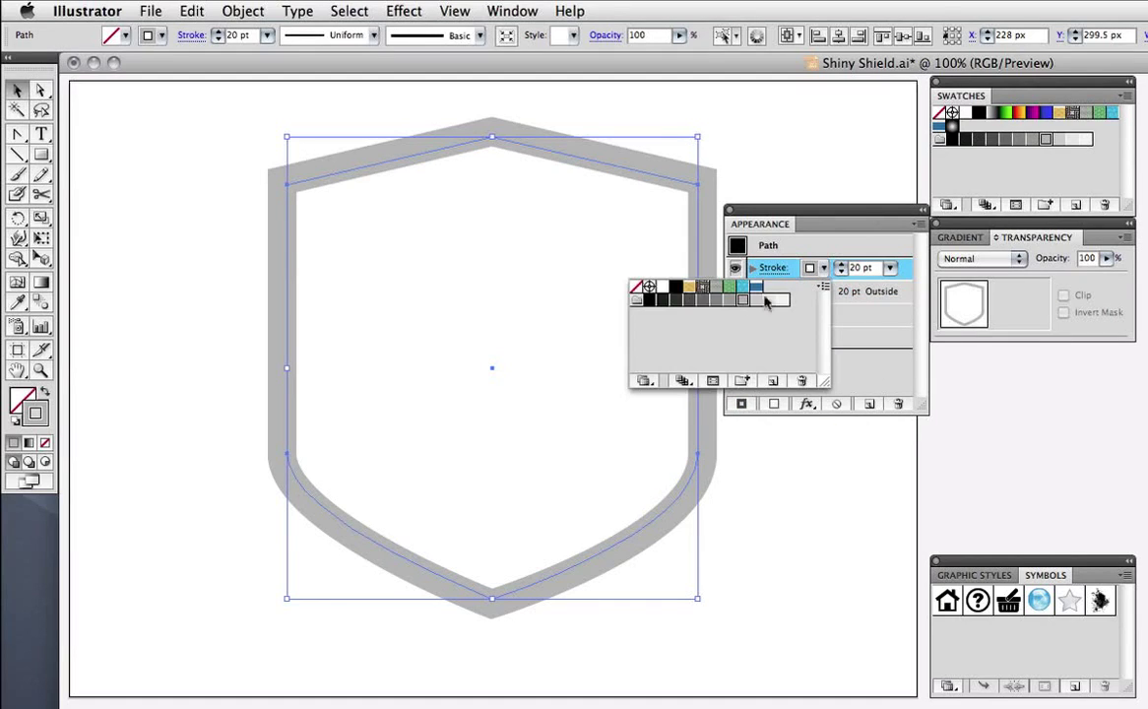
left_click(702, 299)
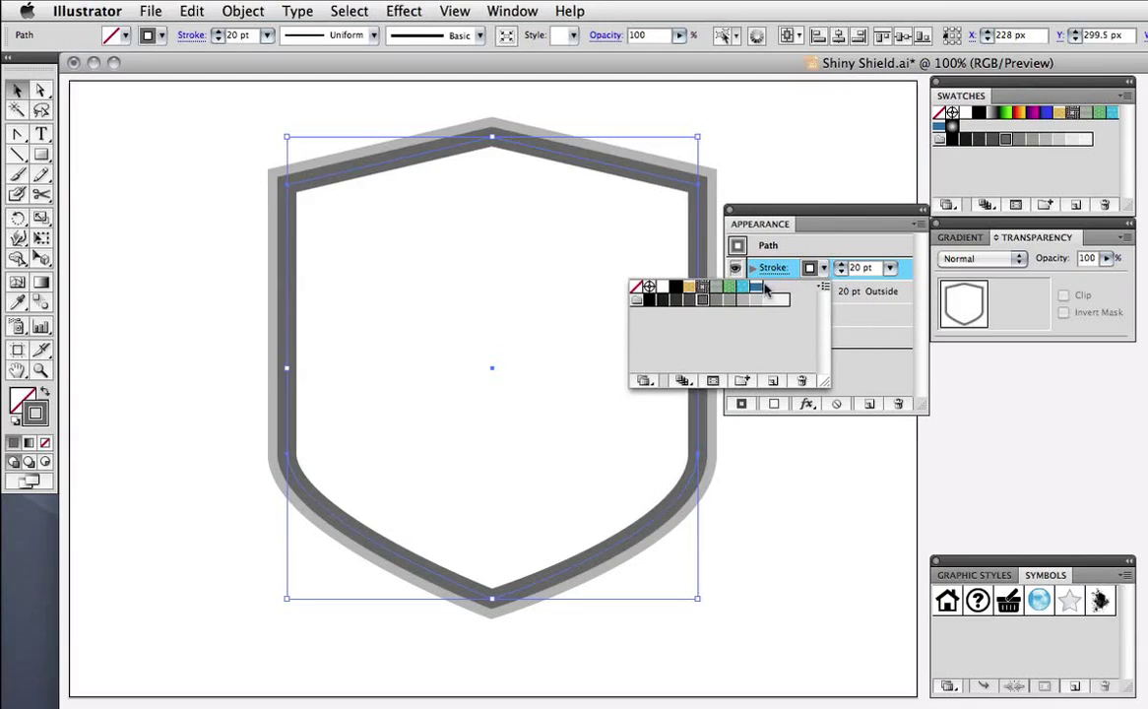
left_click(774, 276)
left_click(773, 272)
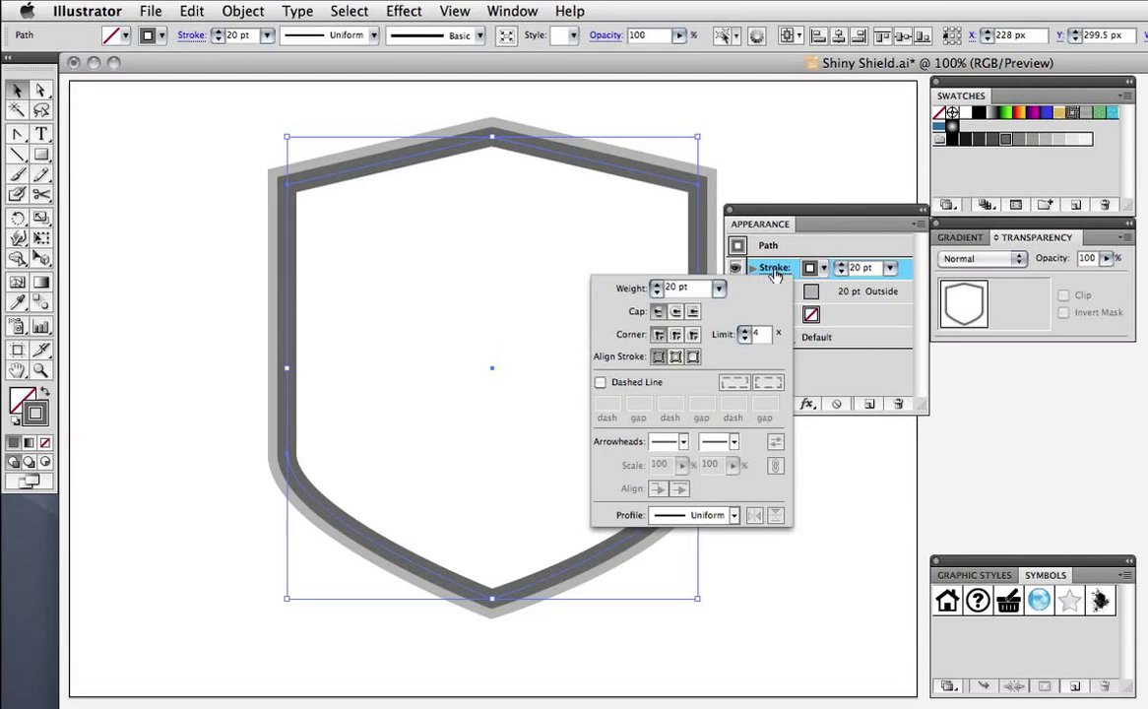
left_click(676, 357)
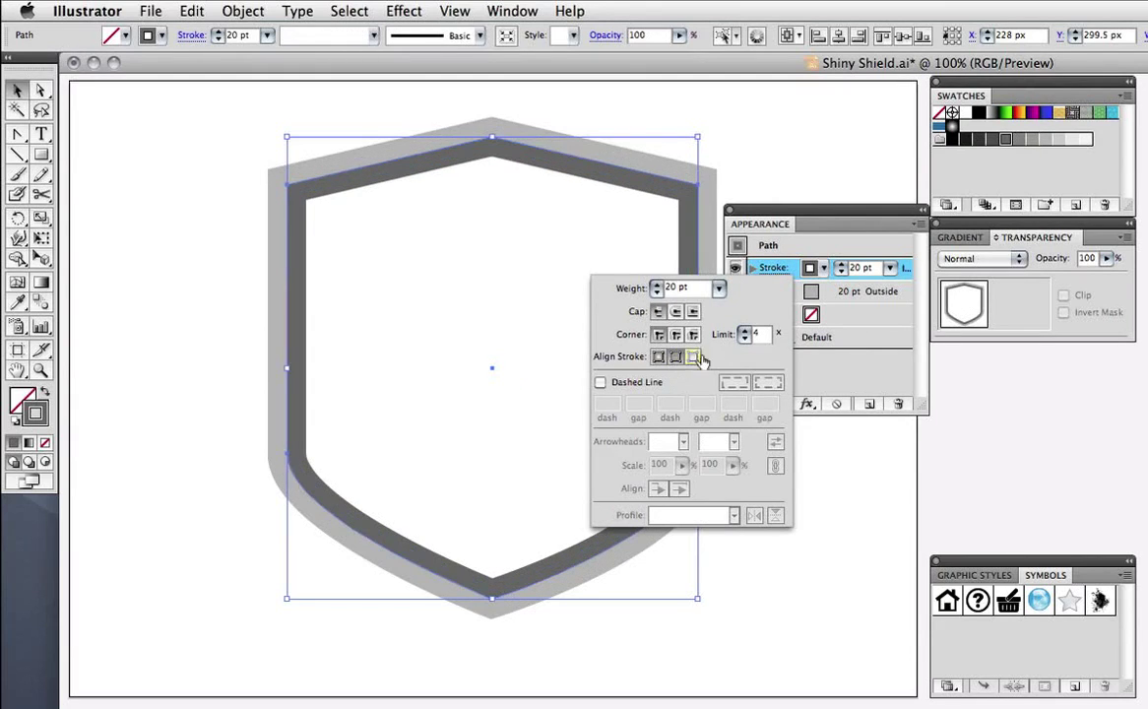
Step: Increase the weight of the dark gray inside stroke to 28 pt
left_click(657, 283)
left_click(657, 284)
left_click(657, 283)
left_click(657, 283)
left_click(658, 283)
left_click(657, 284)
left_click(658, 283)
left_click(658, 283)
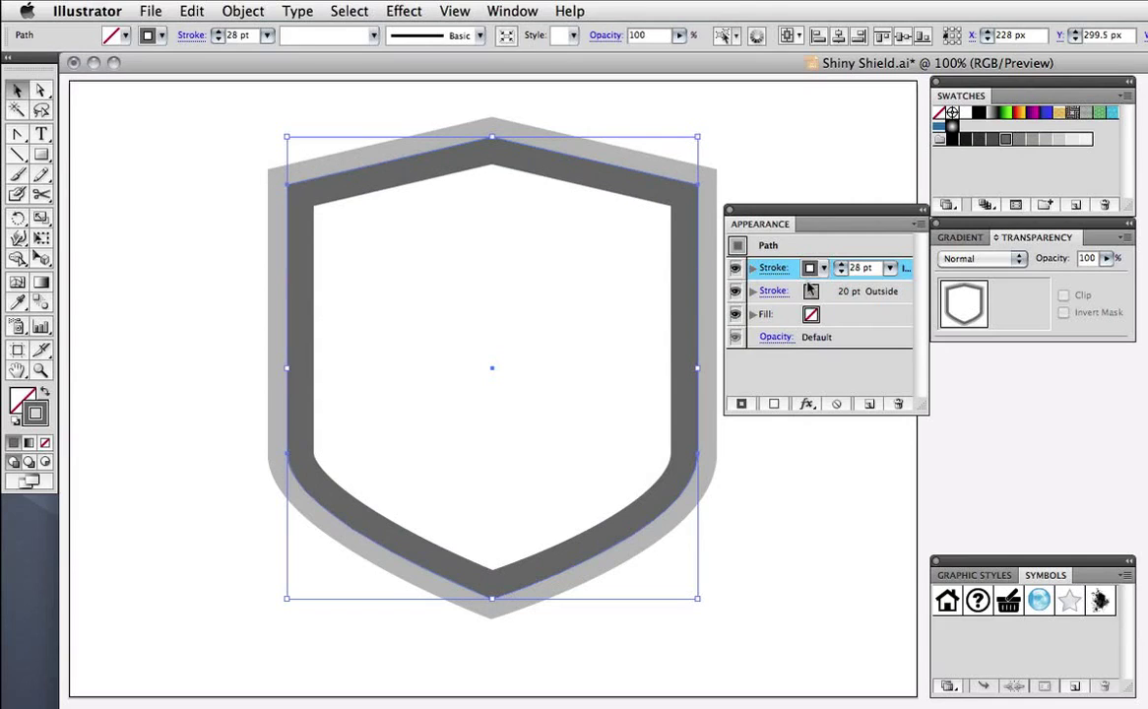
Step: Reduce the weight of the light gray outside stroke to 9 pt
left_click(843, 293)
left_click(842, 294)
left_click(842, 295)
left_click(841, 295)
left_click(842, 295)
left_click(841, 296)
left_click(841, 295)
Step: Add a third stroke based on the dark gray one, color it near-black and align it to the inside
left_click(777, 268)
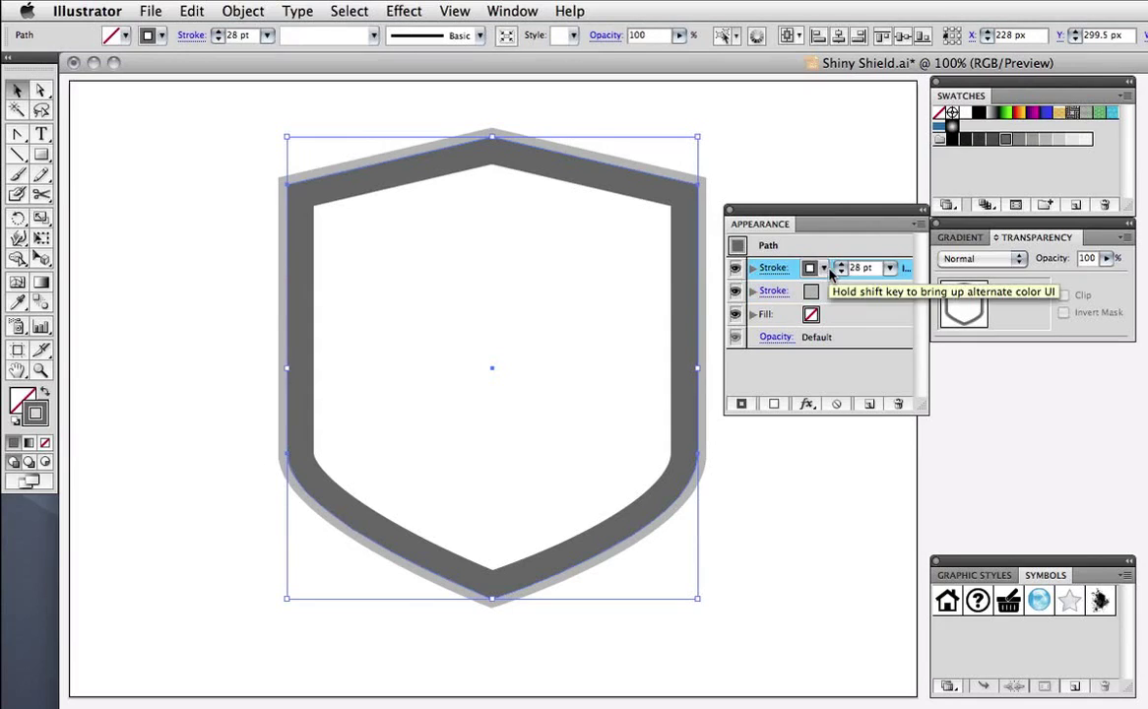
left_click(740, 403)
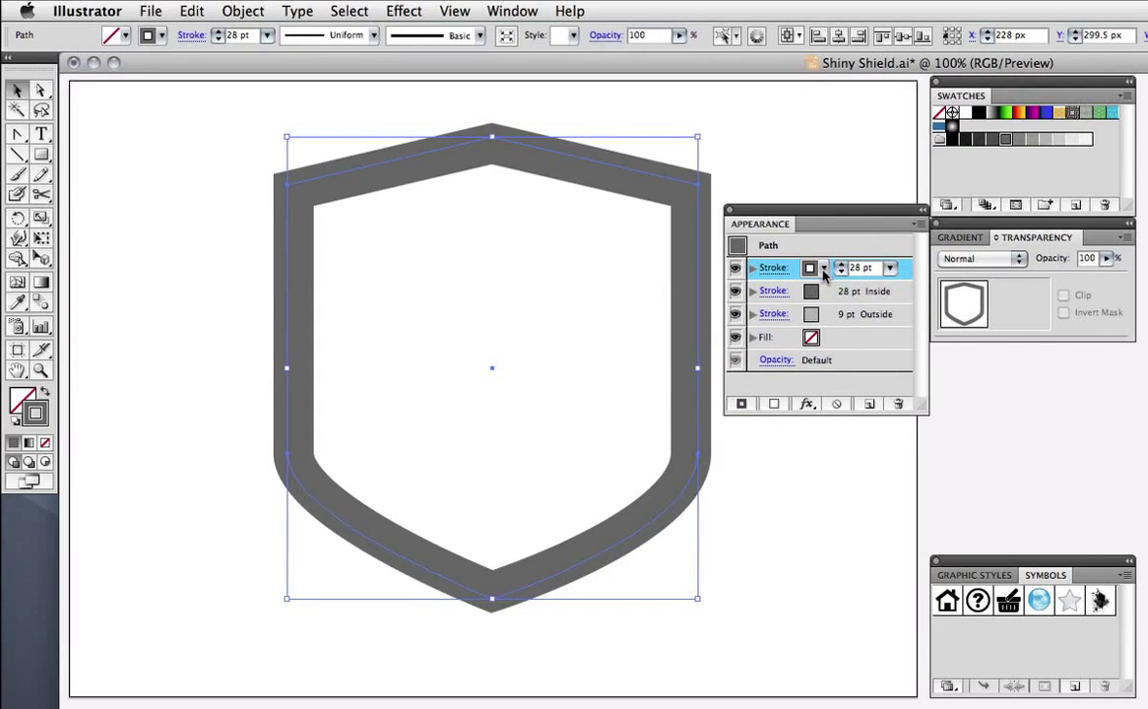
left_click(823, 267)
left_click(662, 300)
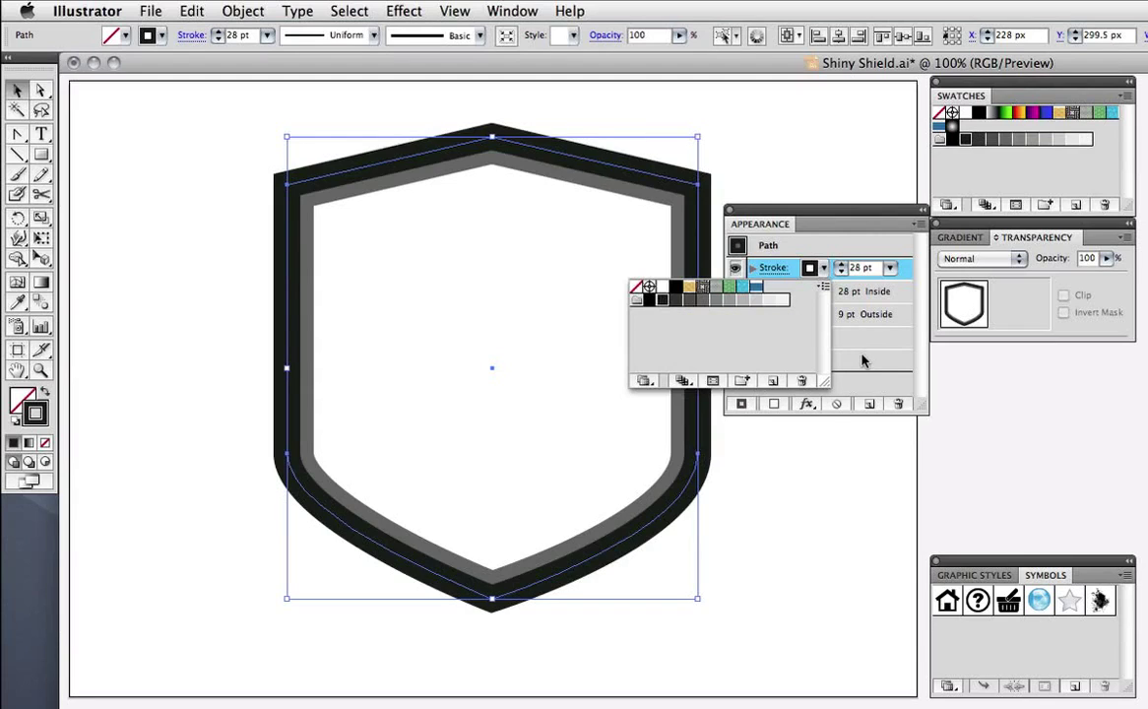
left_click(859, 357)
left_click(785, 275)
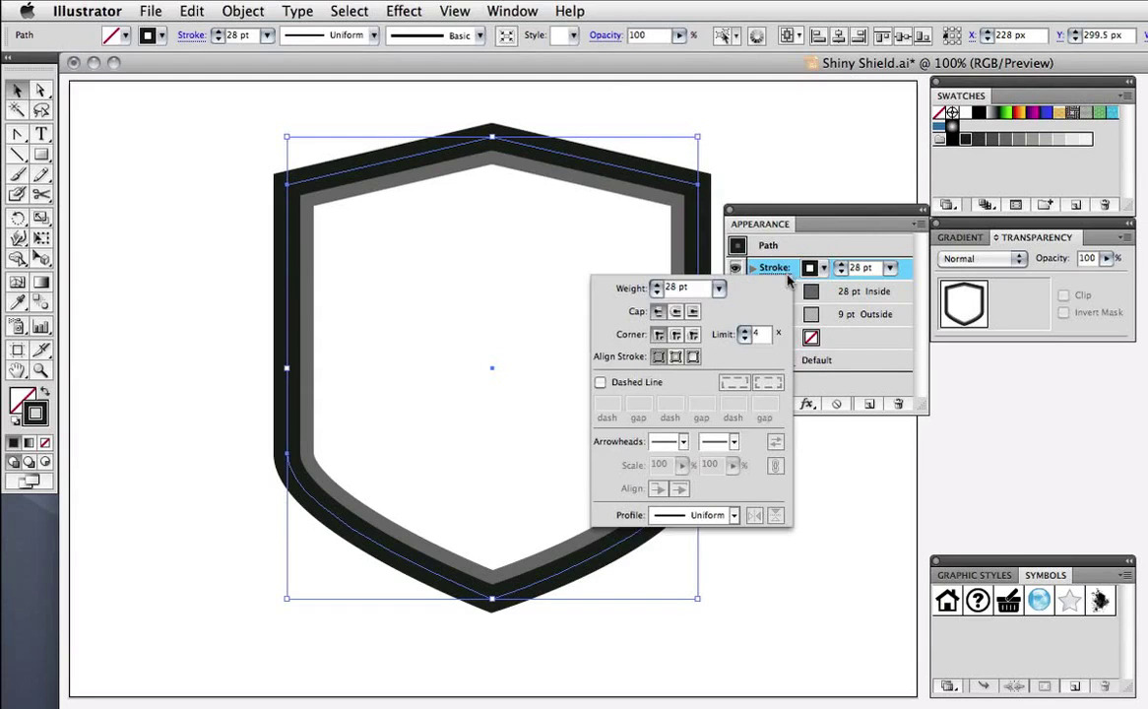
left_click(676, 358)
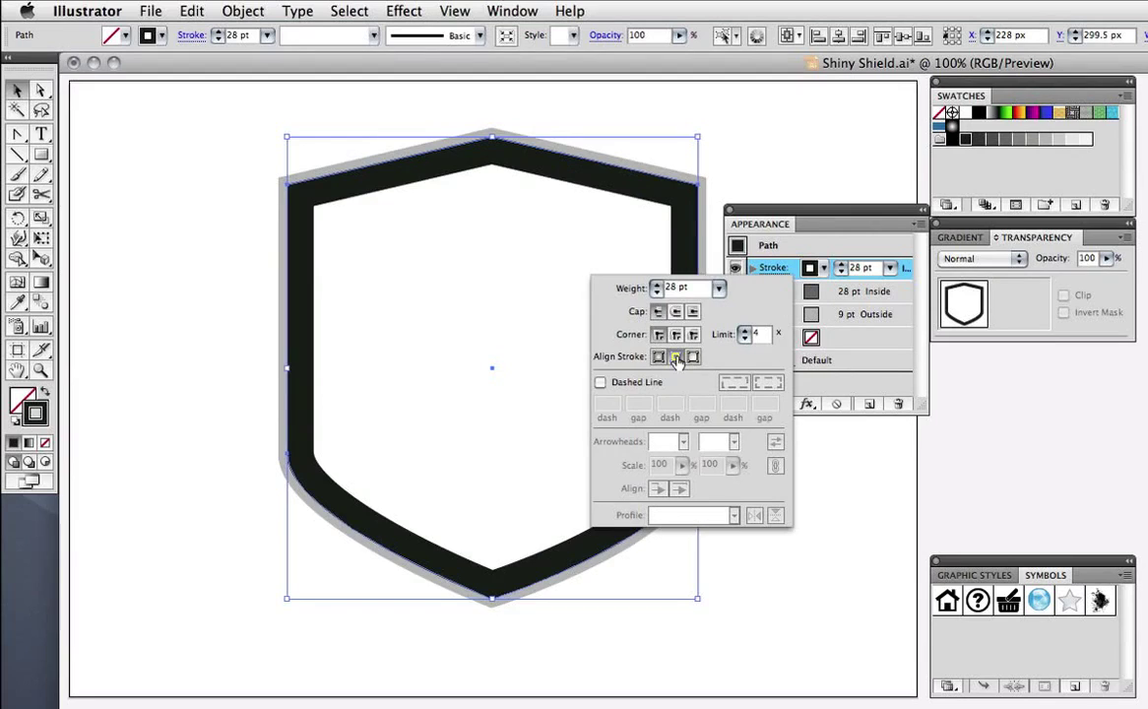
Step: Set the near-black stroke's weight to 40 pt and move it below the other two strokes in the stacking order
left_click(718, 288)
left_click(701, 410)
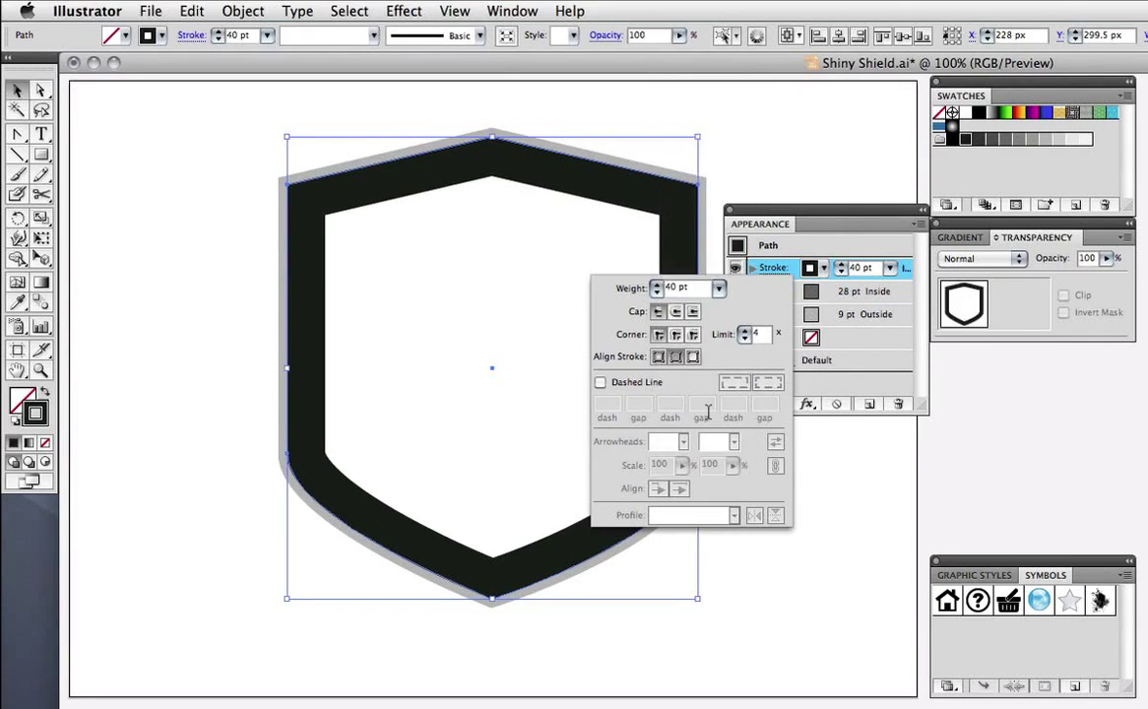
left_click(796, 173)
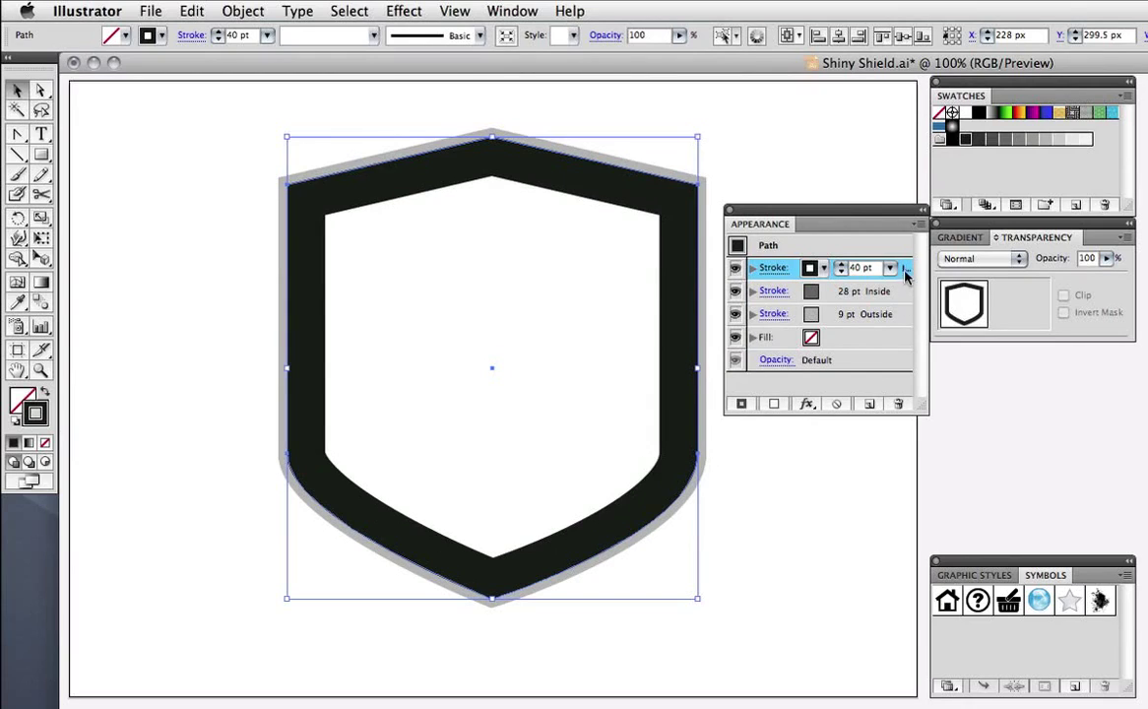
left_click_drag(901, 313, 901, 333)
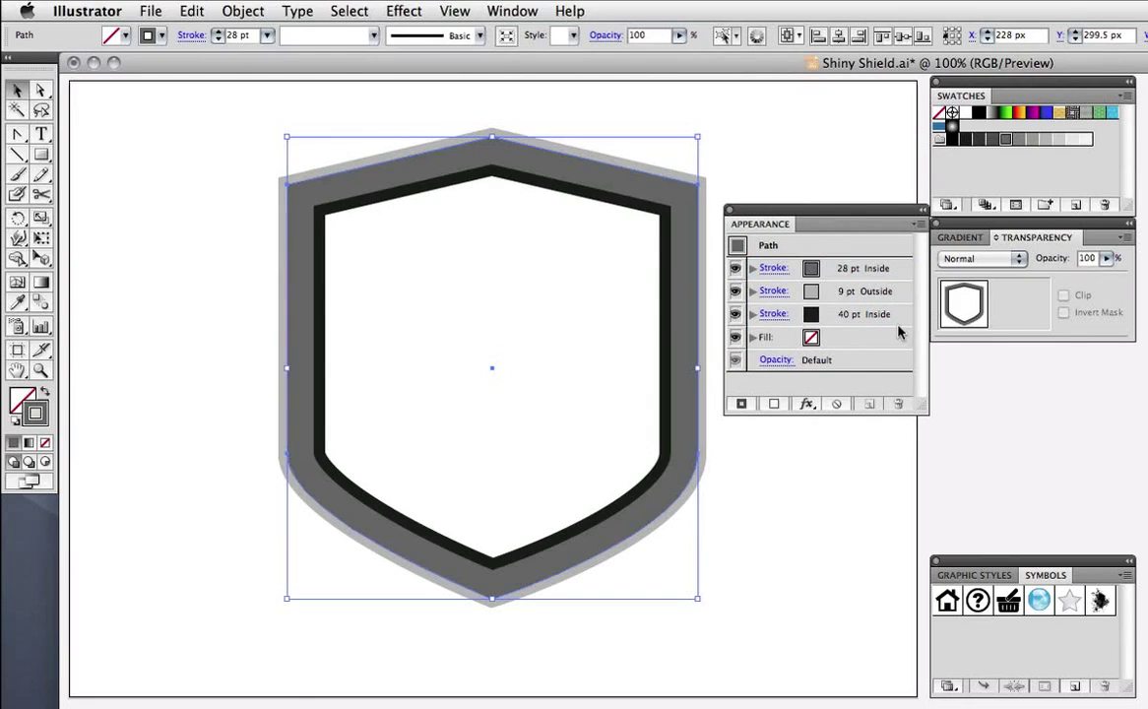
Step: Inspect the shield's single path in outline mode, then return to the color preview
left_click(885, 177)
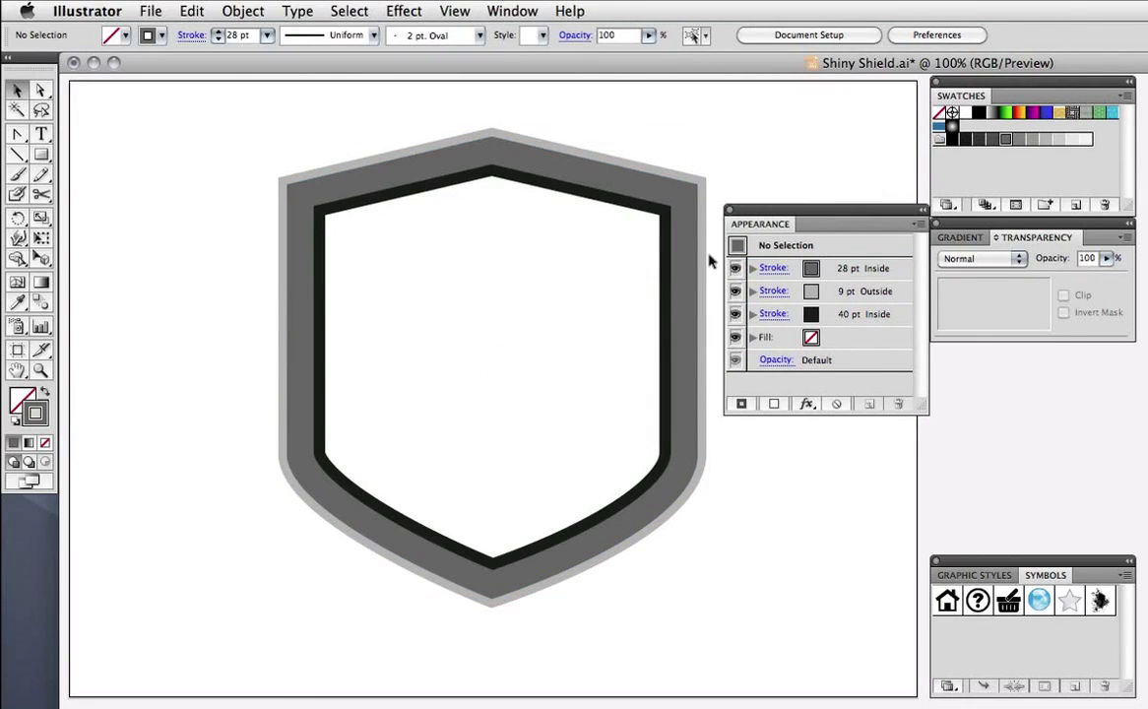
left_click(453, 11)
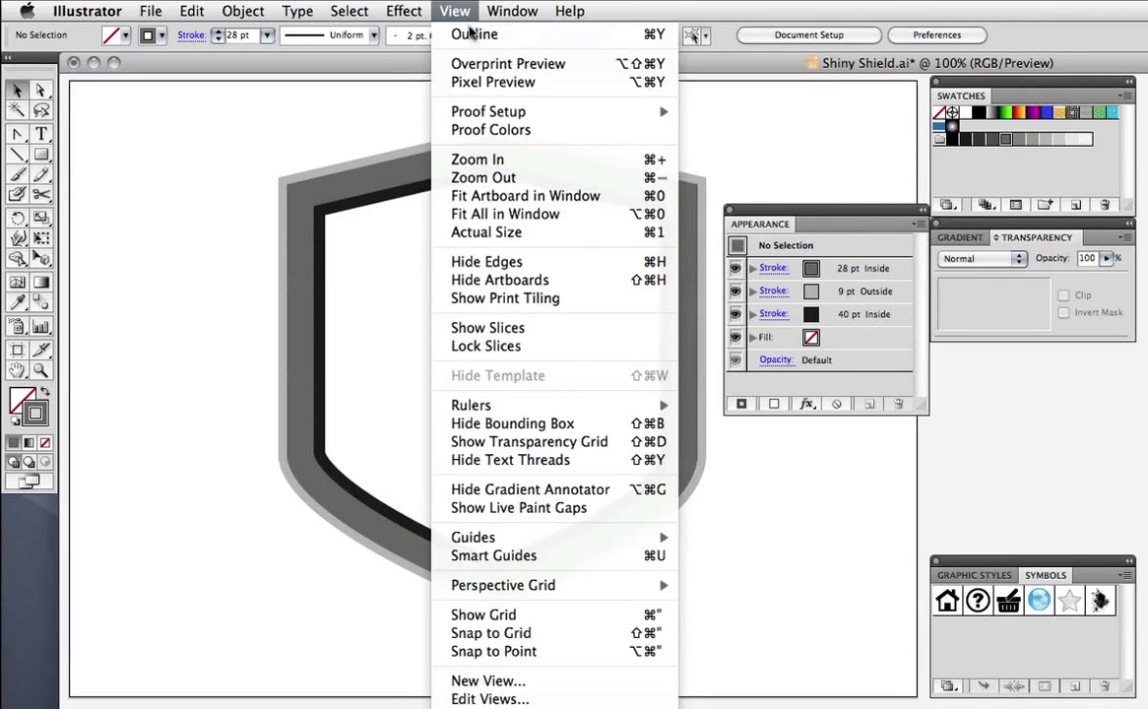
left_click(476, 30)
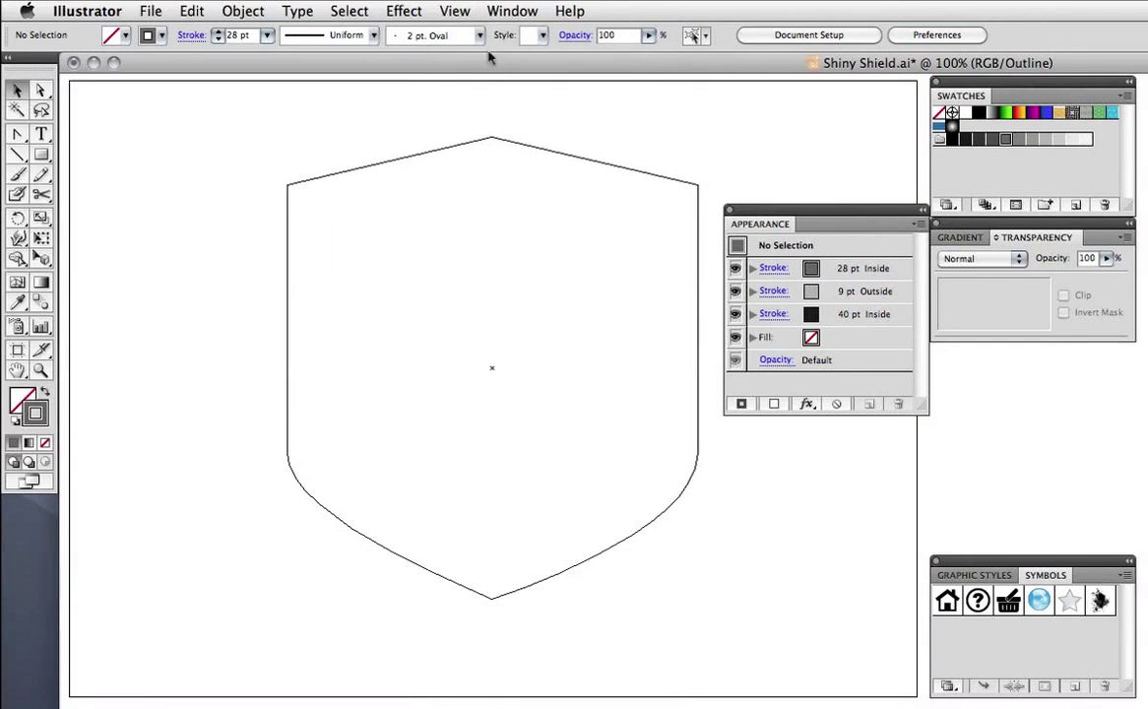
left_click(458, 12)
left_click(467, 33)
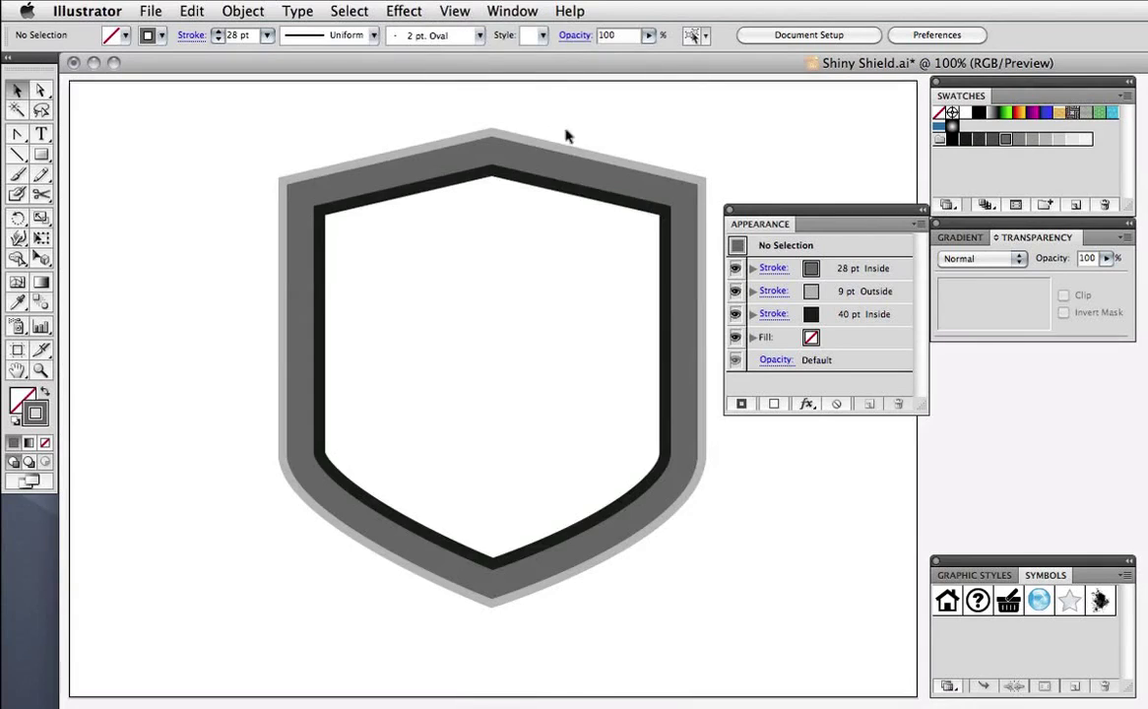
Step: Add a green fill to the shield and place it below the three strokes in the stacking order
left_click(669, 315)
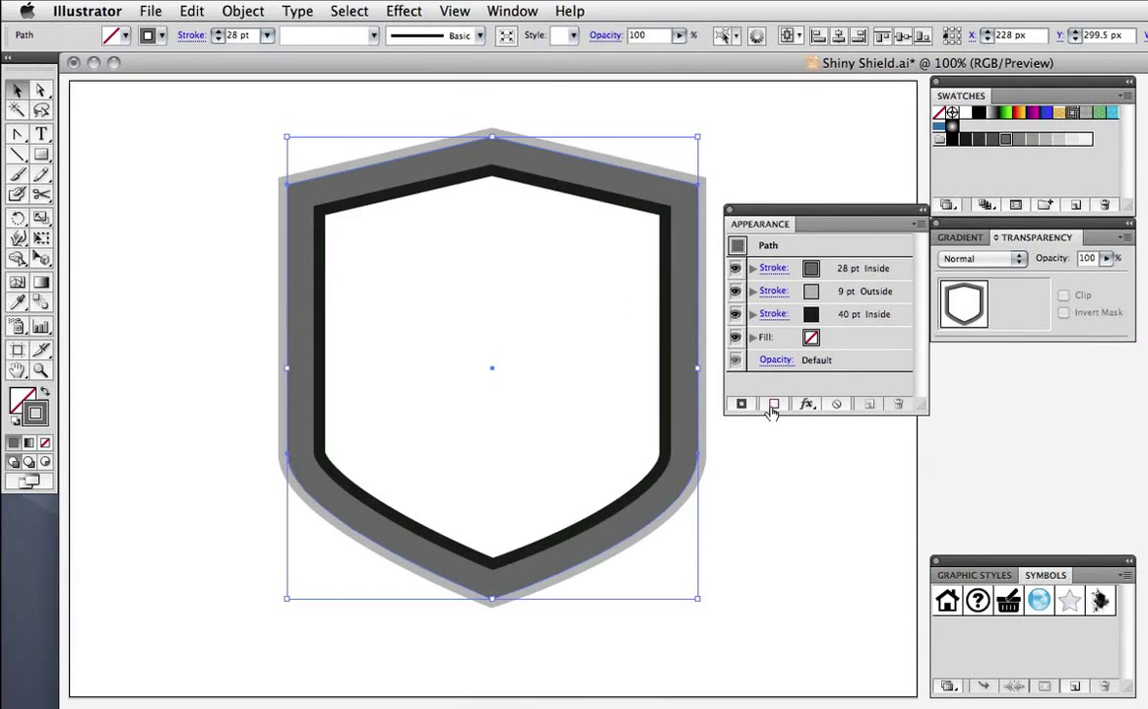
left_click(773, 405)
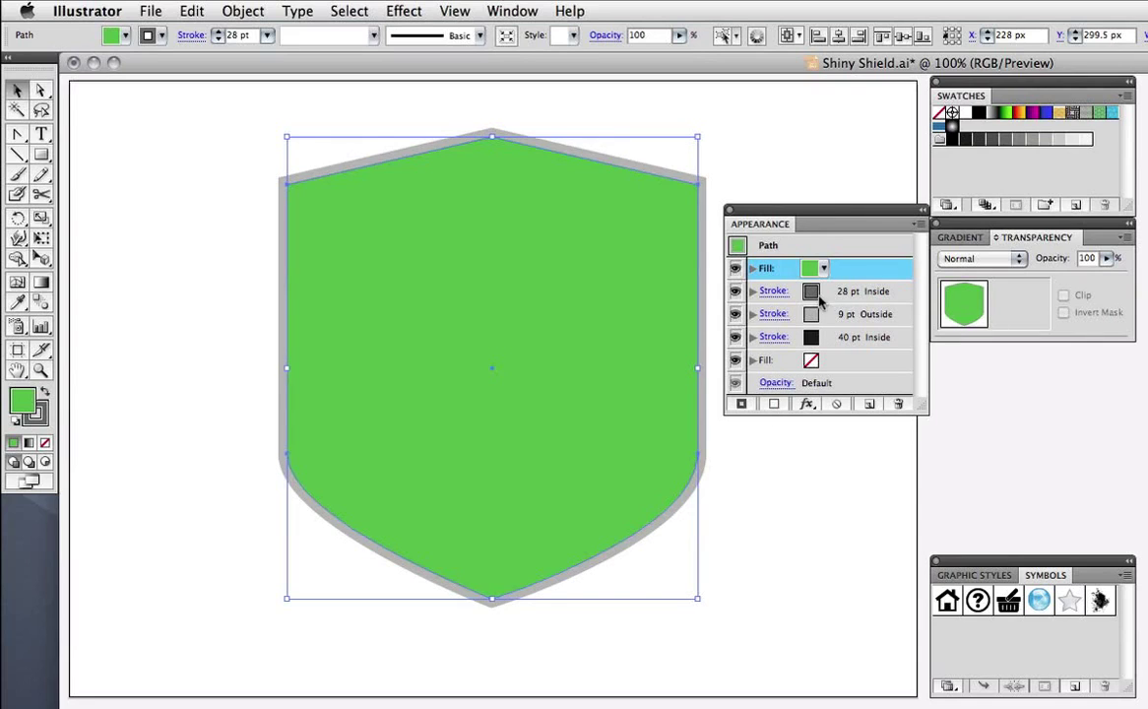
left_click_drag(842, 274, 848, 345)
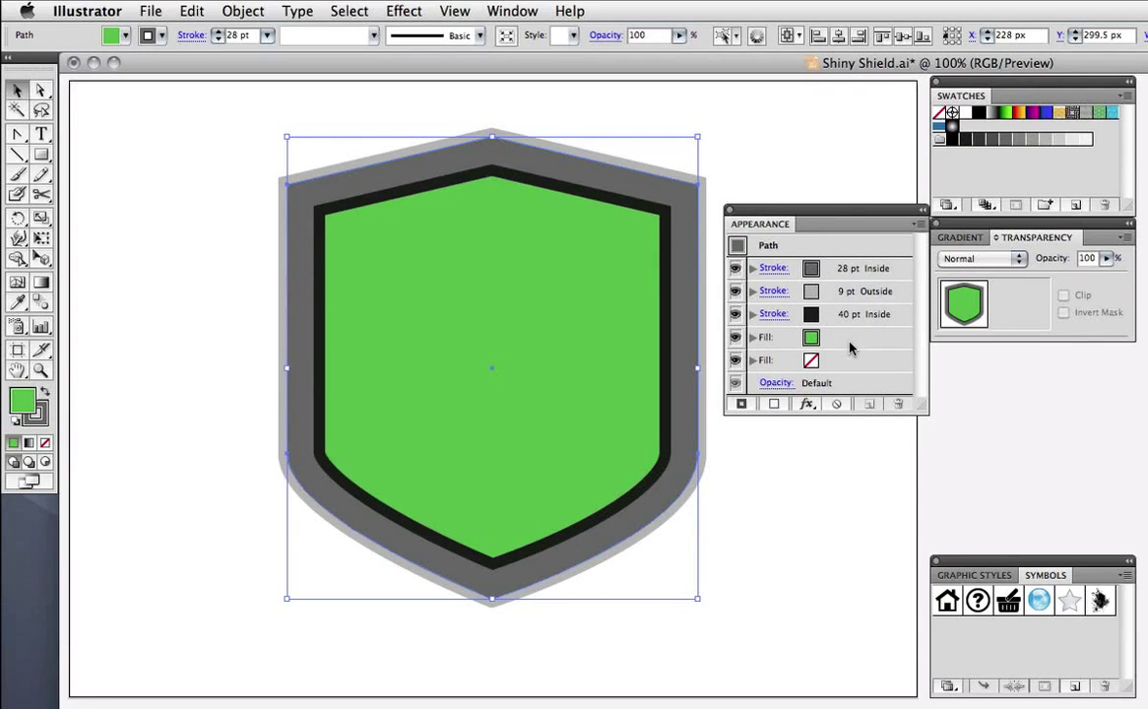
left_click(860, 457)
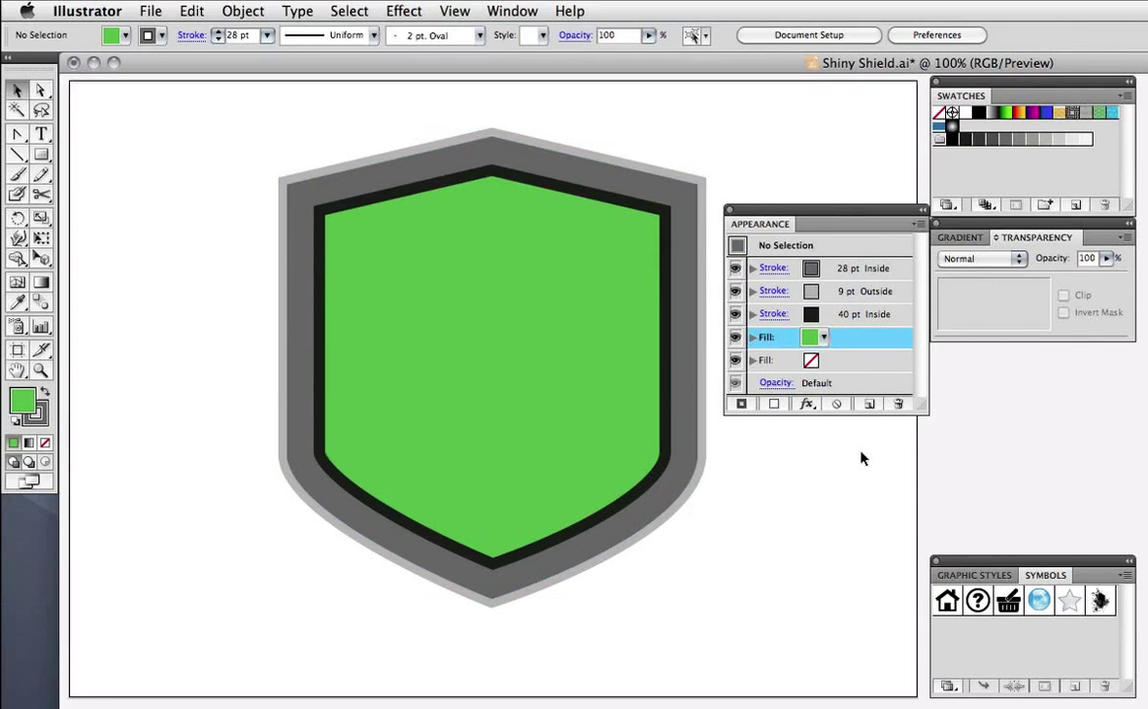
Step: Save the shield's appearance as a graphic style named Shield
left_click_drag(217, 411, 494, 454)
left_click_drag(622, 439, 1004, 616)
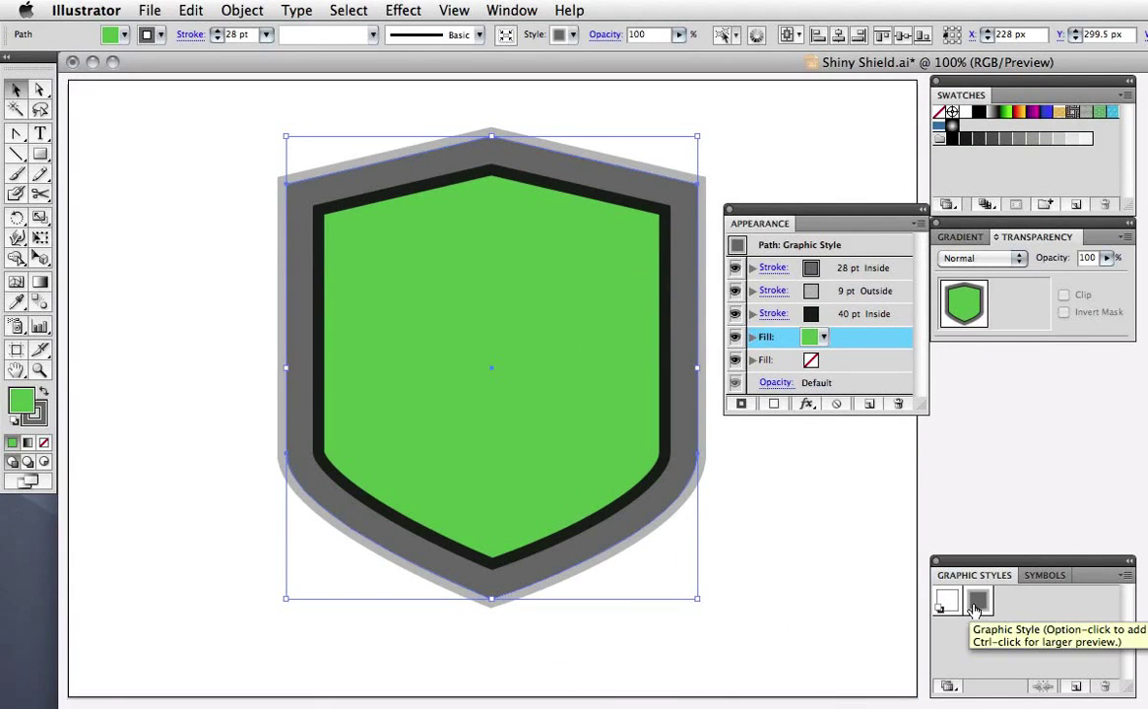
double_click(975, 602)
type("Shield")
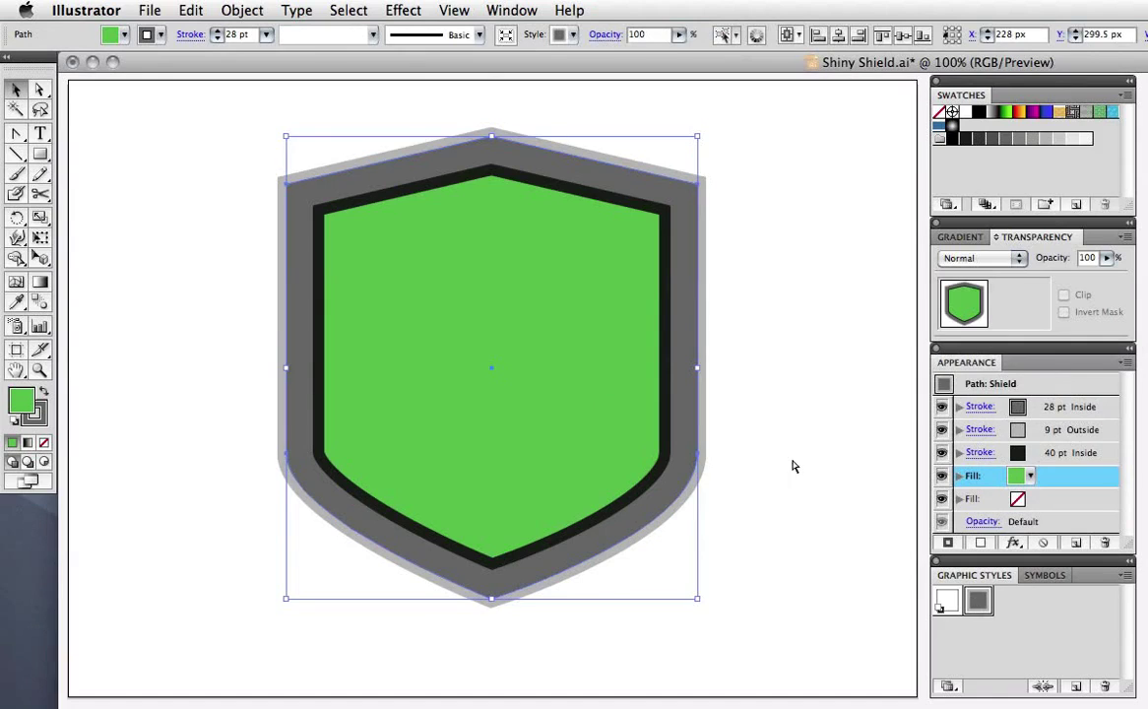
Step: Check the shield in outline view, return to preview and expand its appearance into separate shapes
key("super+y")
left_click(813, 482)
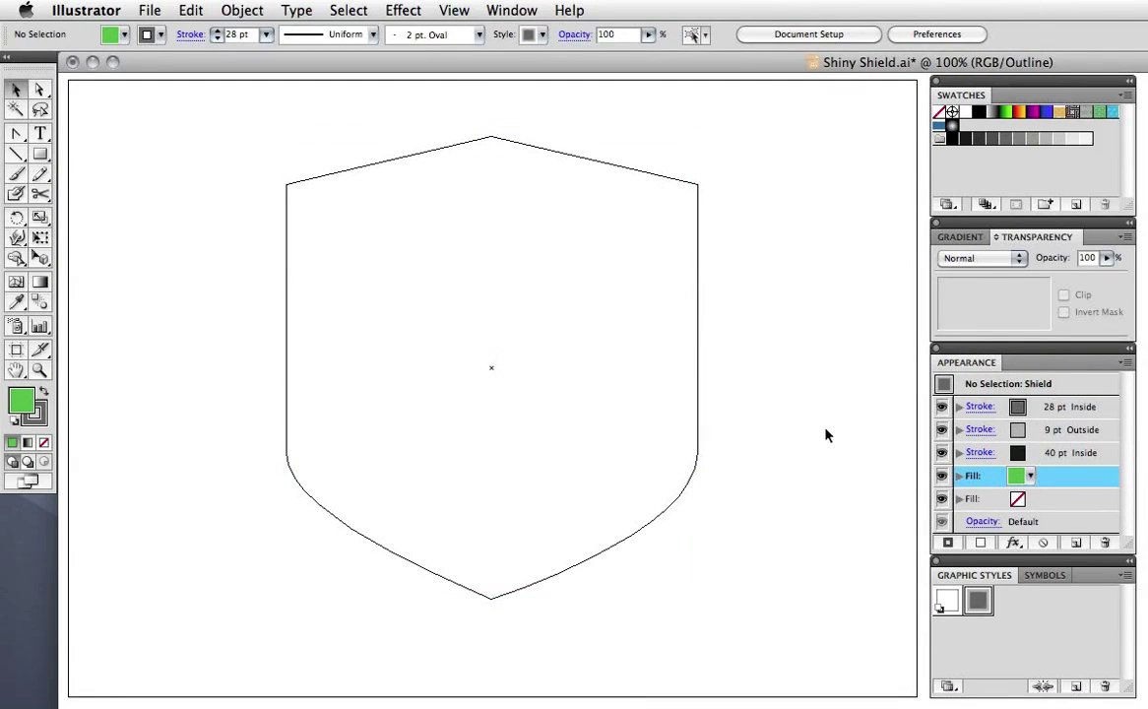
key("super+y")
left_click(623, 429)
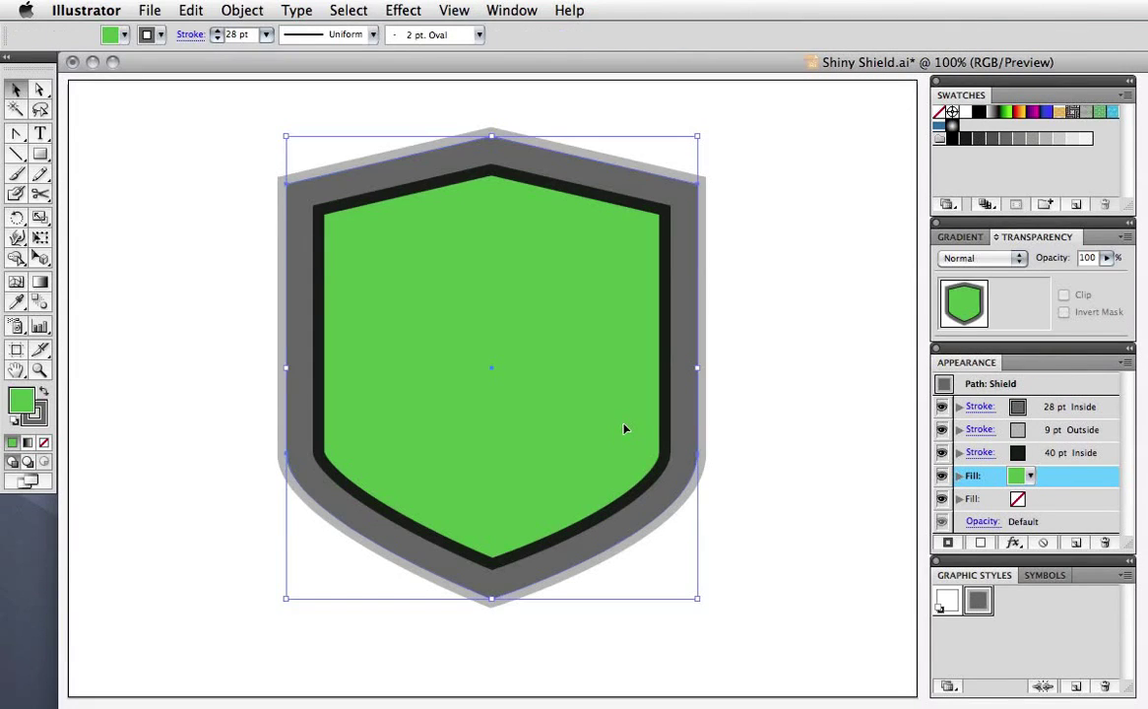
left_click(220, 7)
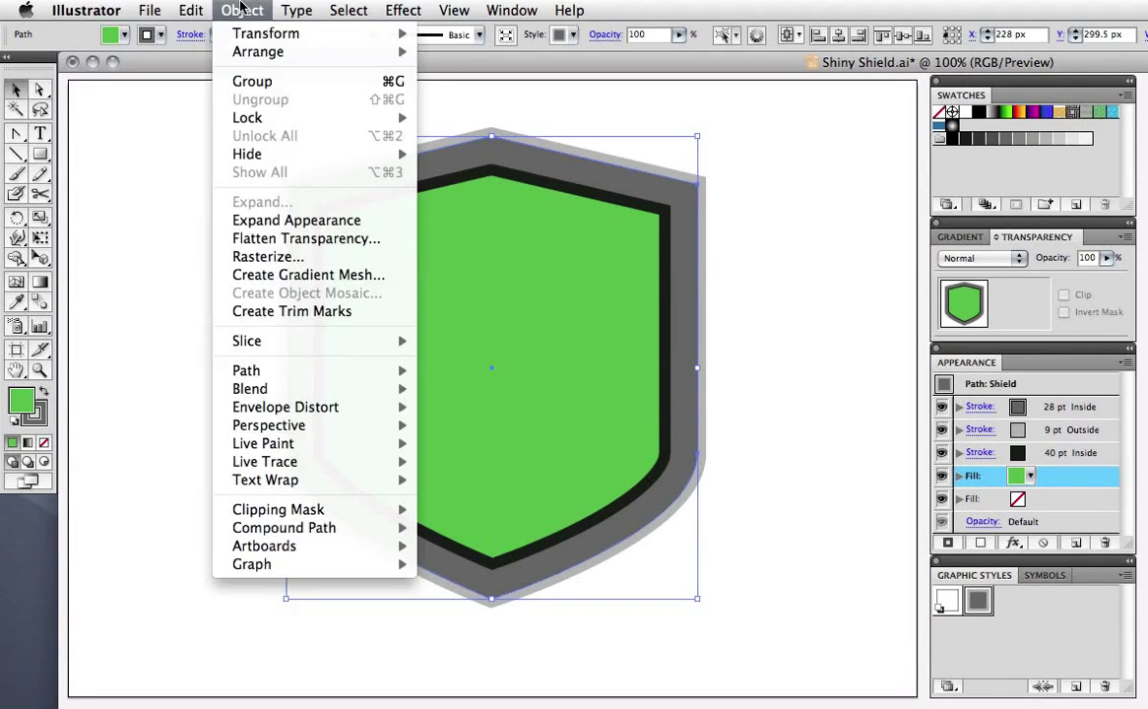
left_click(292, 221)
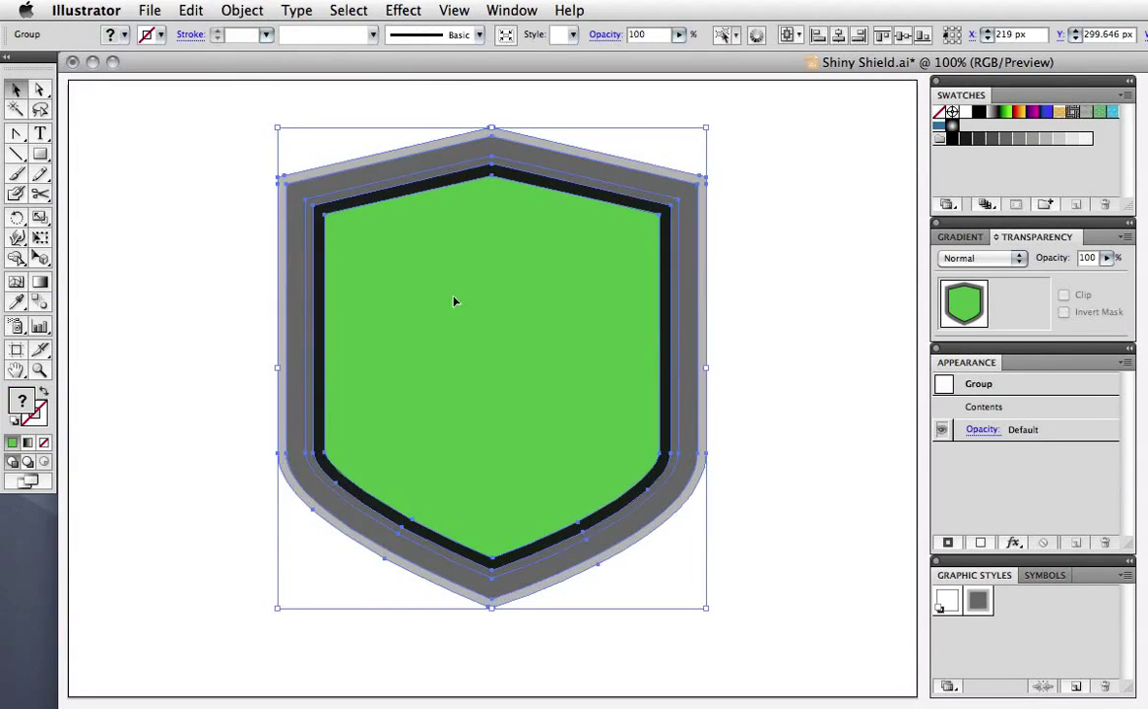
Step: Check the expanded paths in outline view, return to preview and ungroup the shield's pieces
left_click(819, 392)
key("super+y")
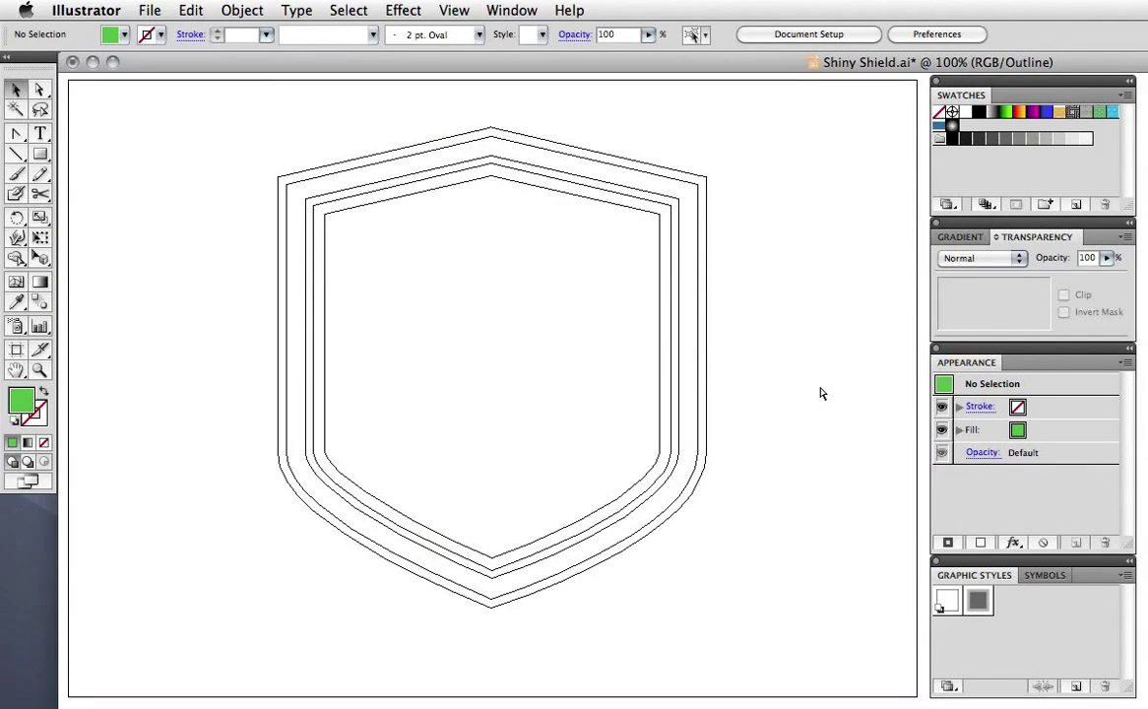
key("super+y")
left_click(676, 339)
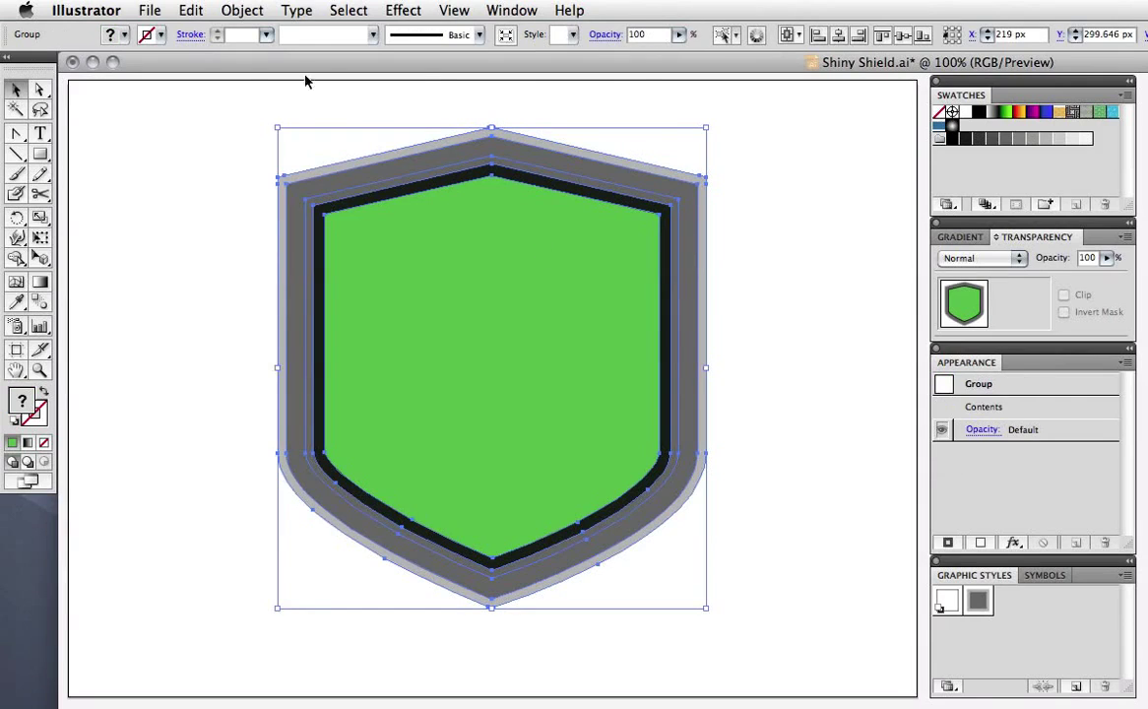
left_click(243, 10)
left_click(248, 97)
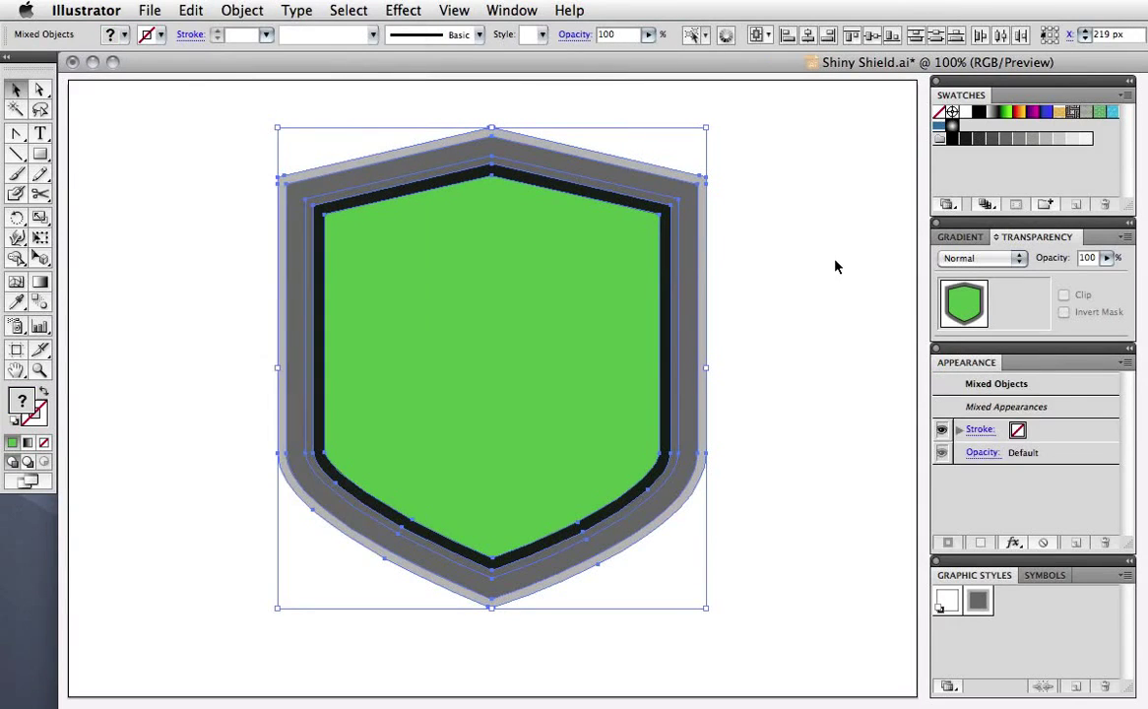
left_click(834, 266)
Step: Fill the wide dark gray border with the slate-to-white linear gradient swatch and set its angle to 90°
left_click(686, 222)
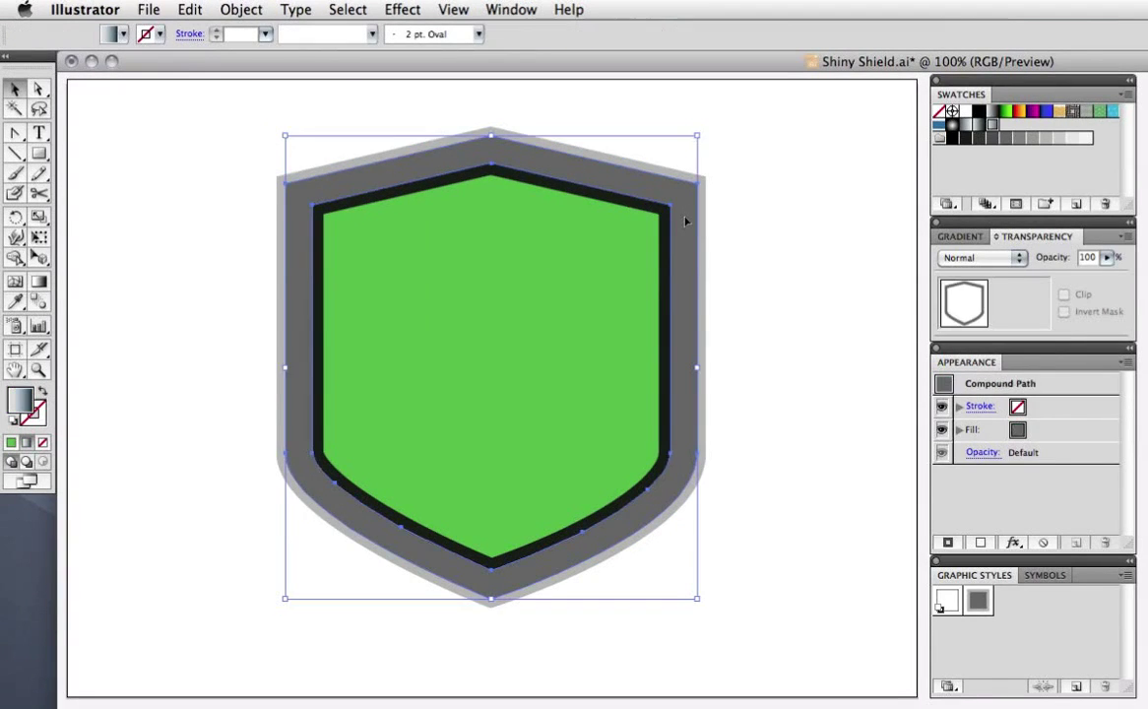
left_click(966, 125)
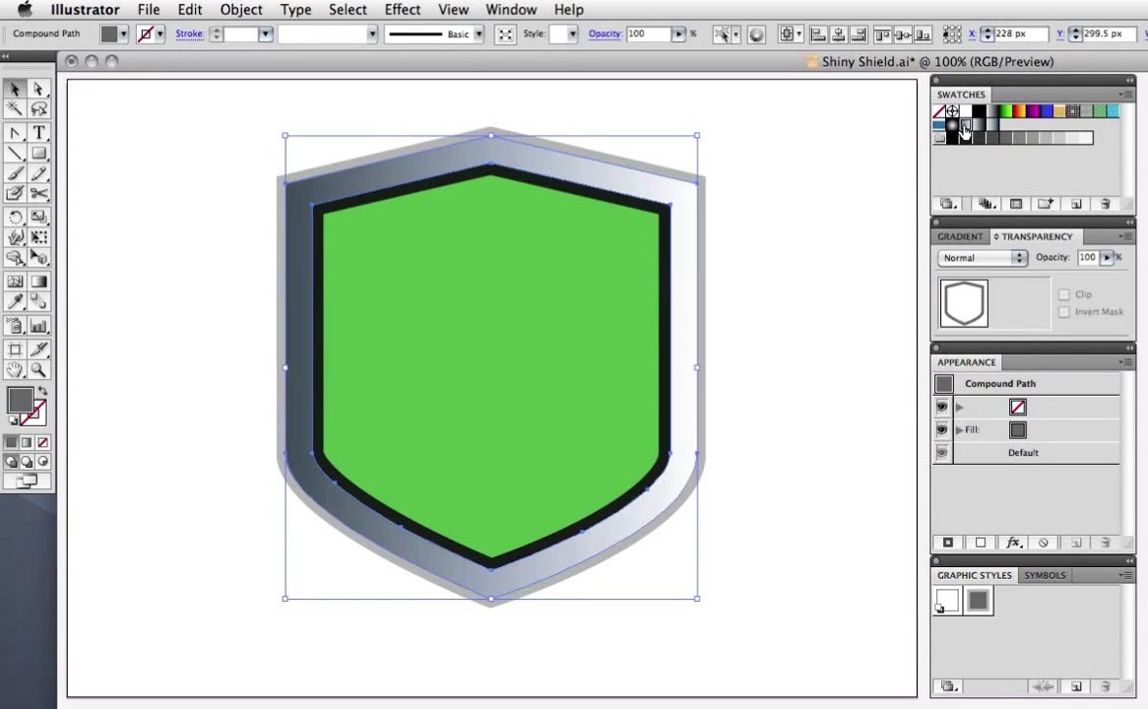
left_click(960, 238)
left_click_drag(1016, 287, 1000, 288)
type("90")
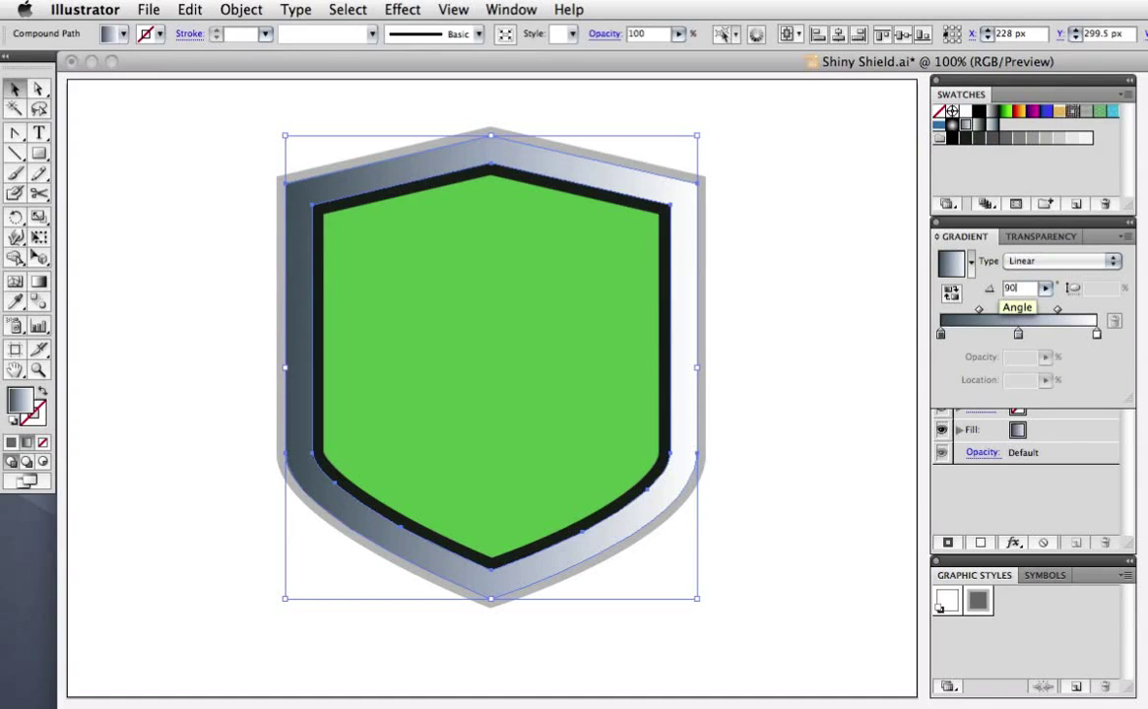
key("Return")
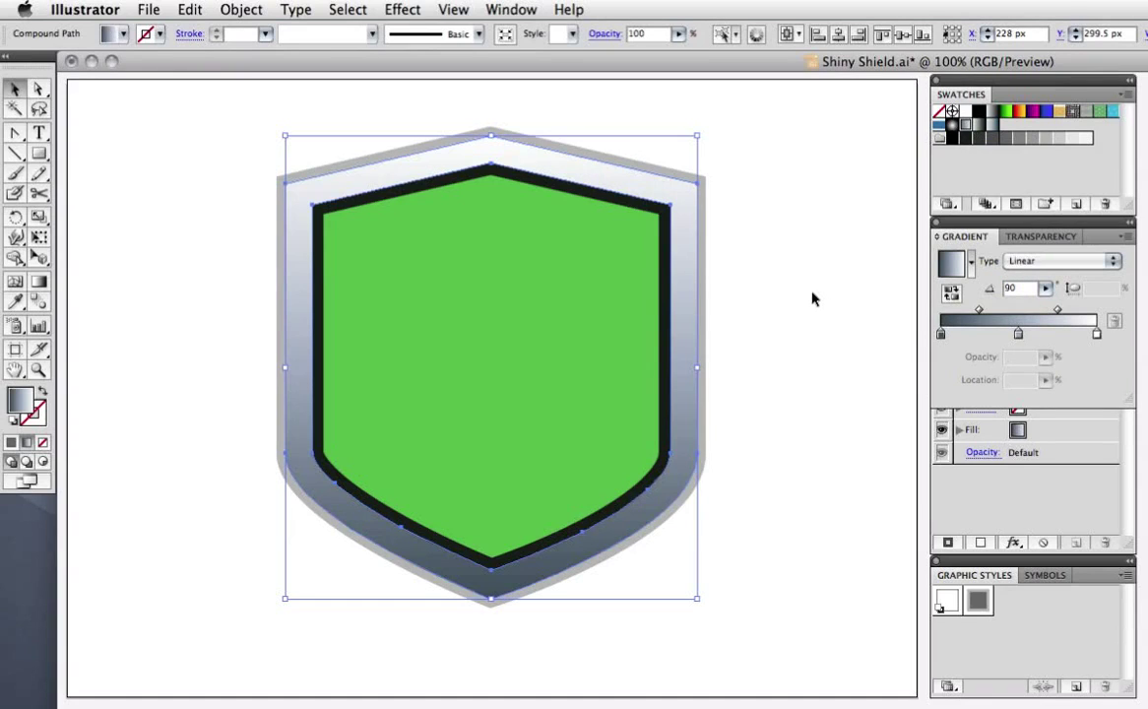
left_click(812, 298)
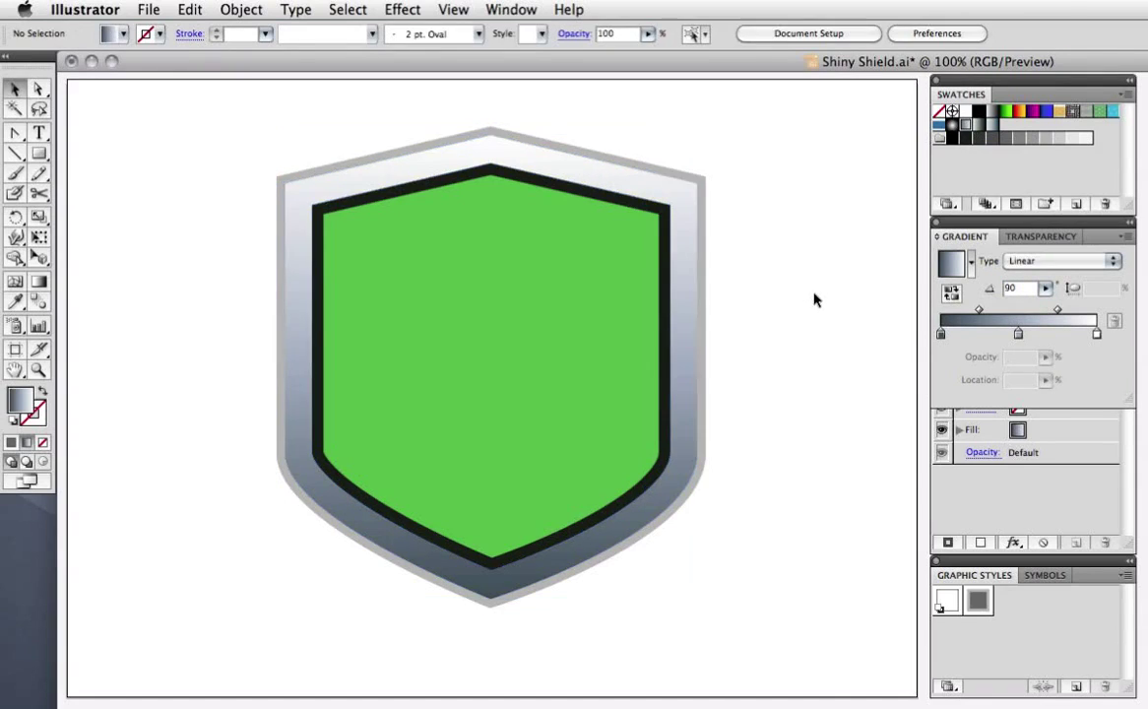
Step: Fill the thin outer border with the light-to-black linear gradient swatch and set its angle to -90°
left_click(706, 264)
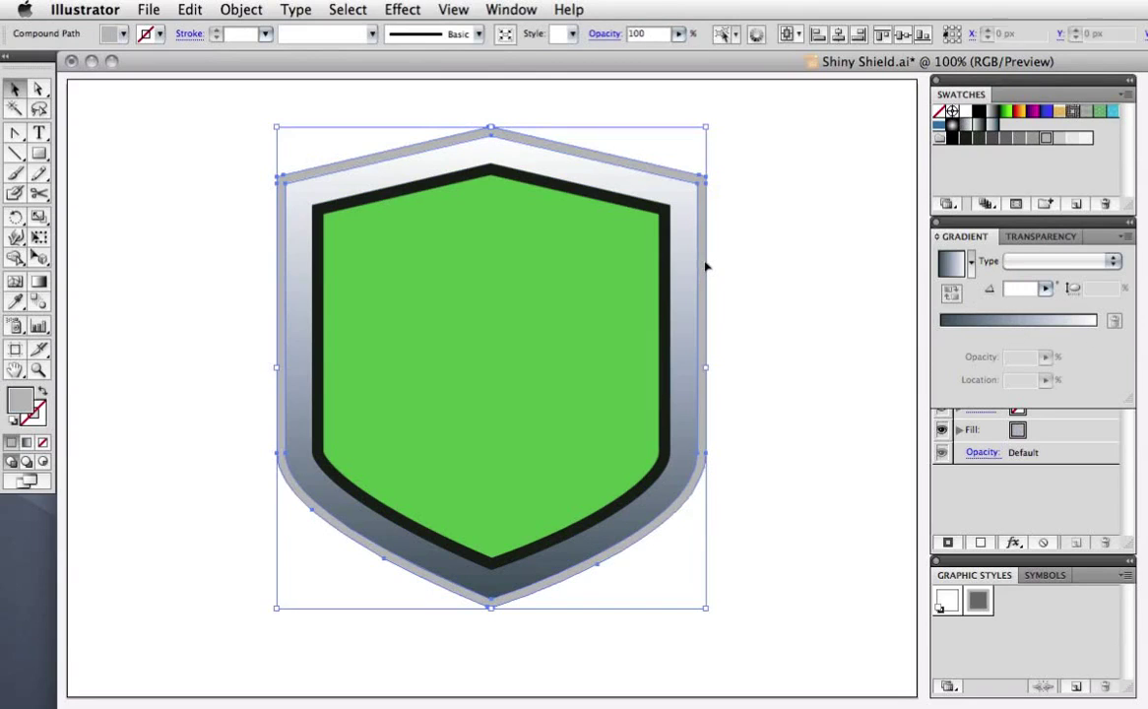
left_click(991, 125)
type("90")
key("Return")
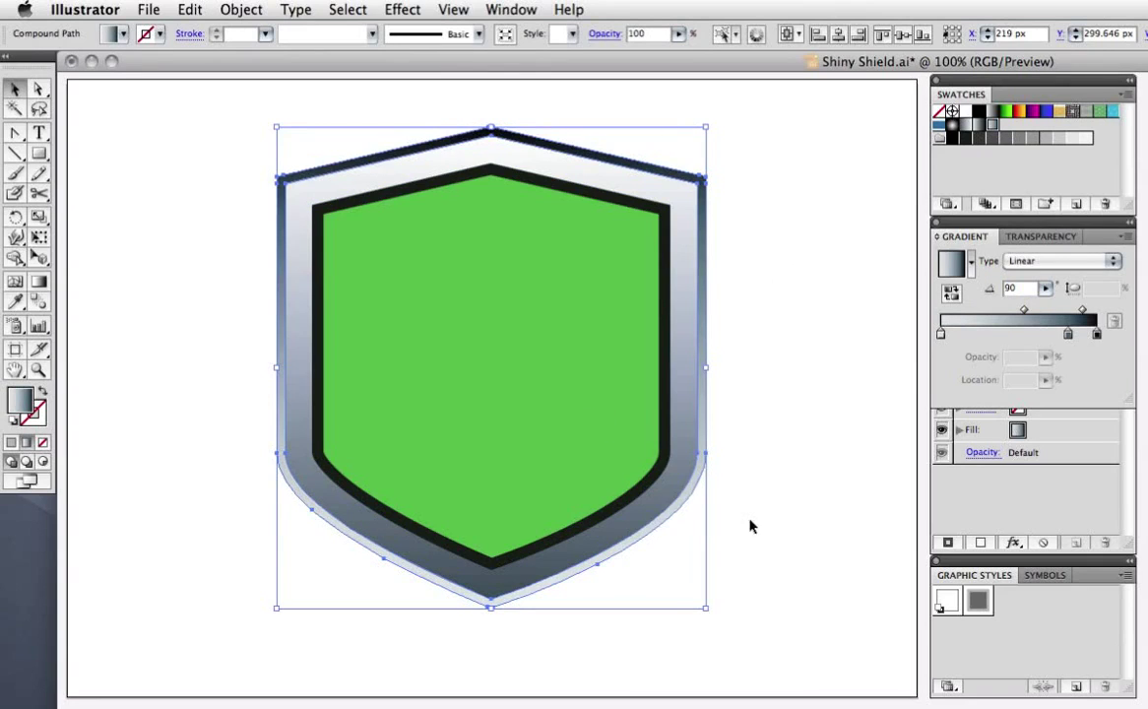
key("Return")
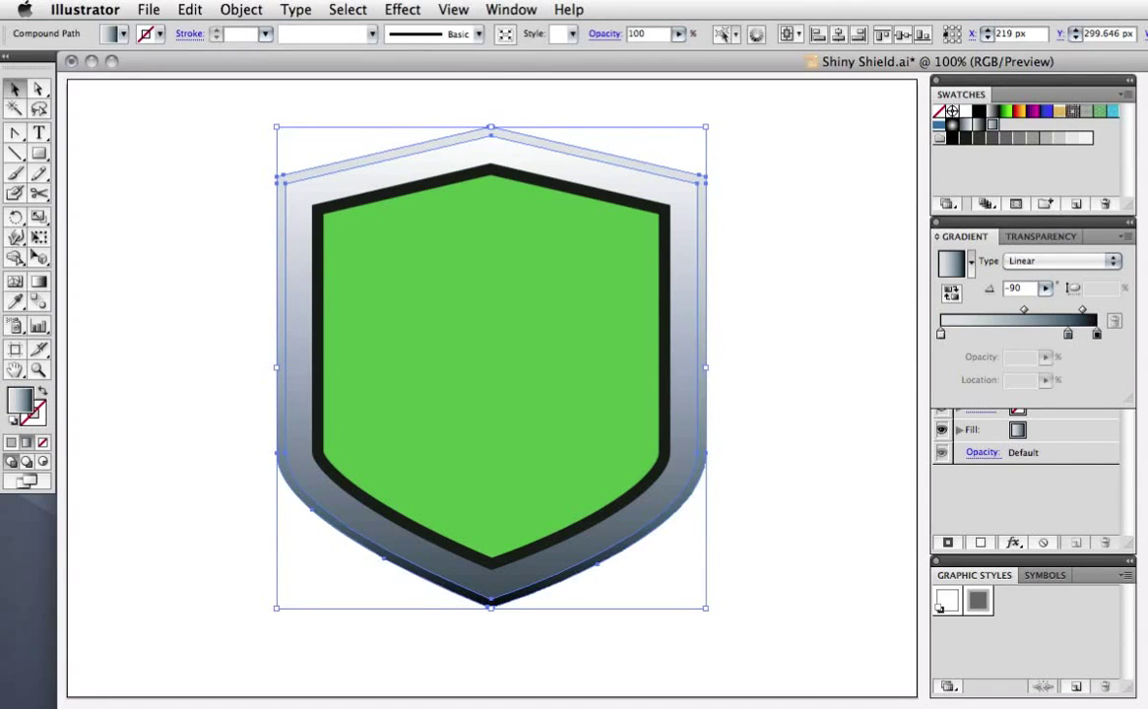
left_click(866, 373)
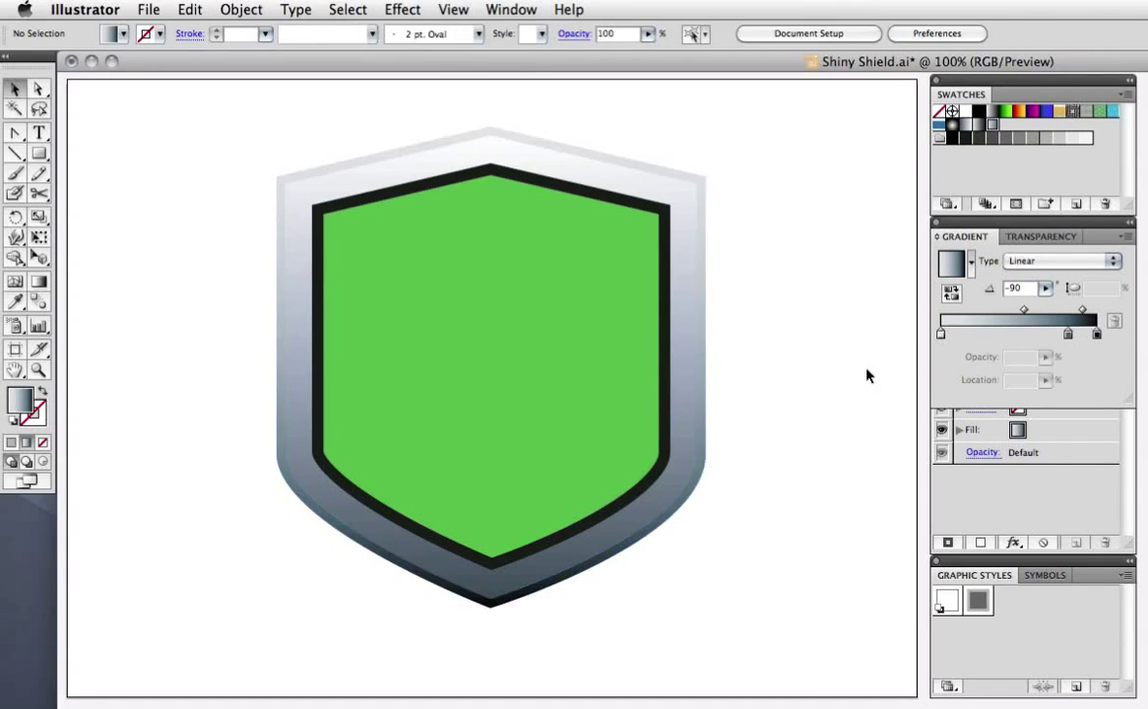
Step: Fill the near-black inner border with the Inner Bevel gradient swatch and set its angle to 90°
left_click(666, 315)
left_click(978, 124)
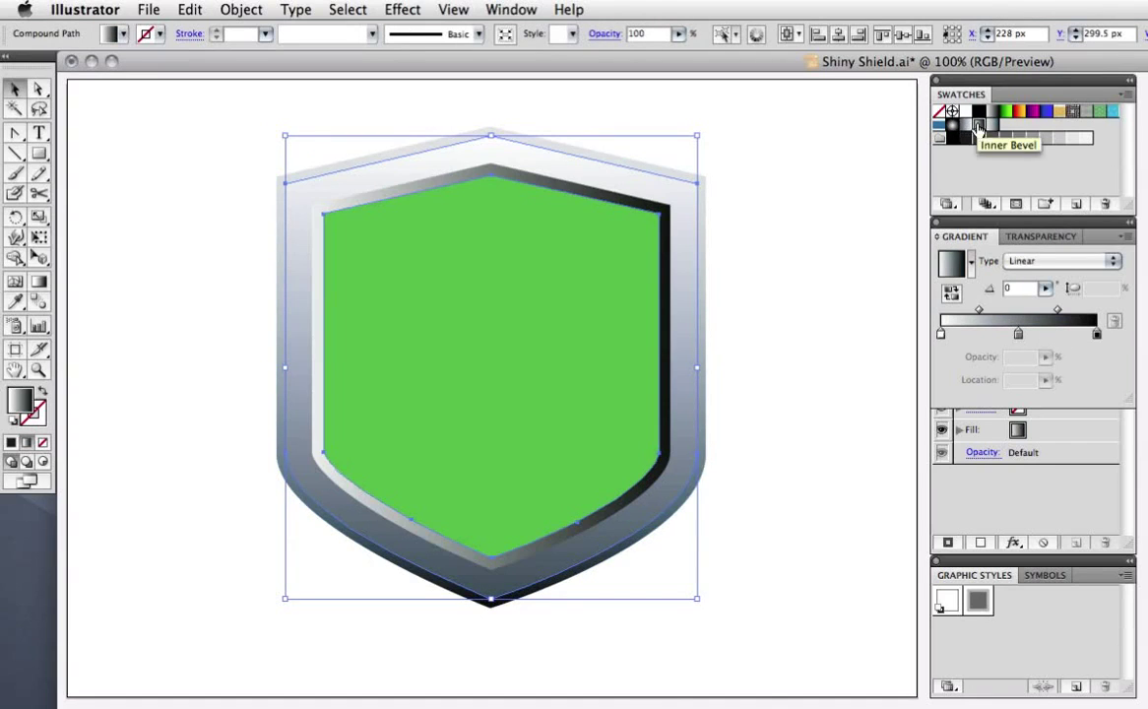
type("90")
key("Return")
left_click(778, 364)
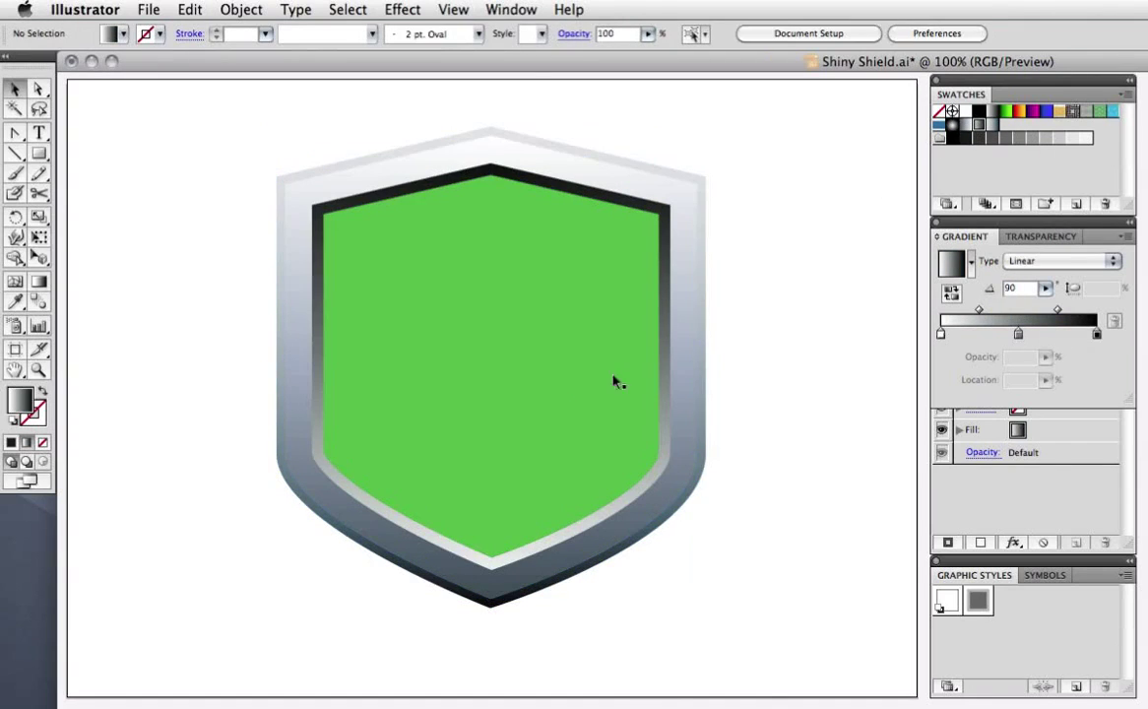
Step: Fill the green center shape with the green linear gradient swatch at a 90° angle
left_click(513, 342)
left_click(1005, 111)
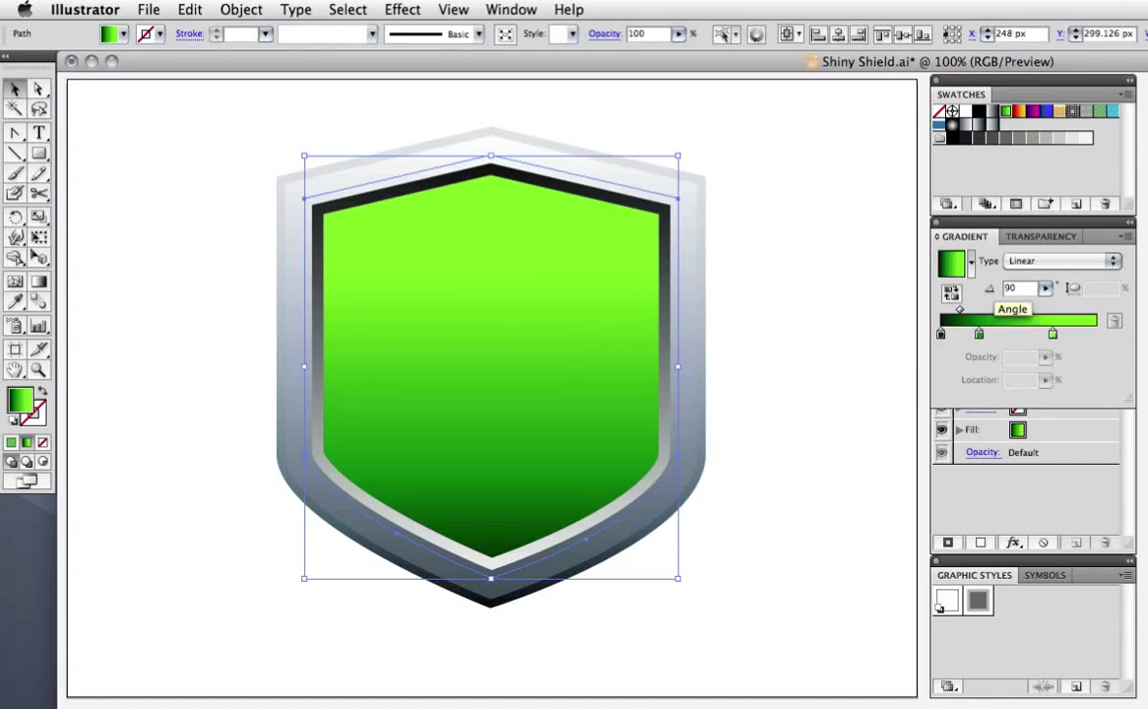
left_click(872, 340)
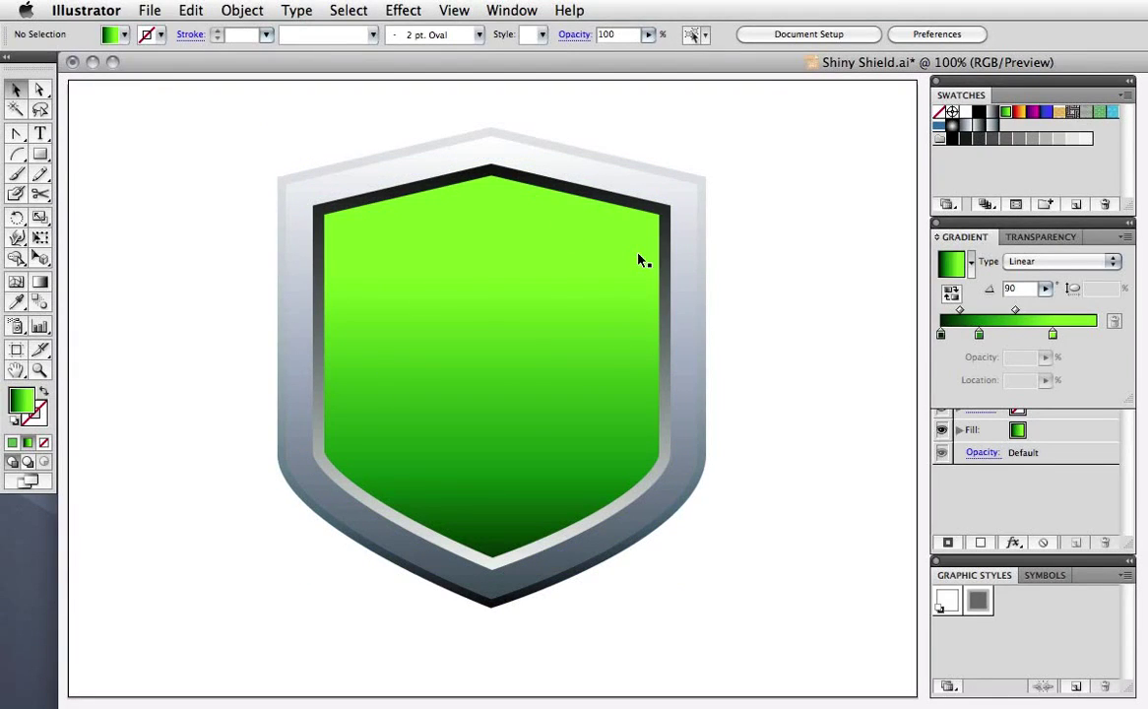
Step: Create an inset copy of the green center shape with an offset path of -30 px and miter joins
left_click(470, 361)
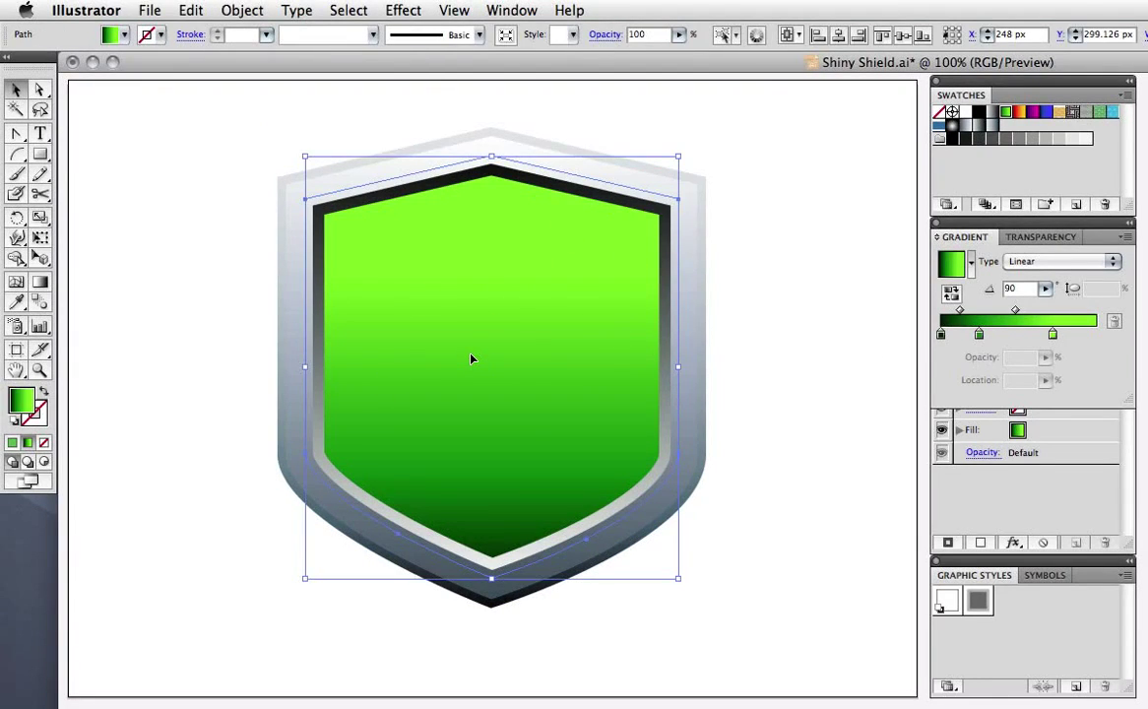
left_click(242, 9)
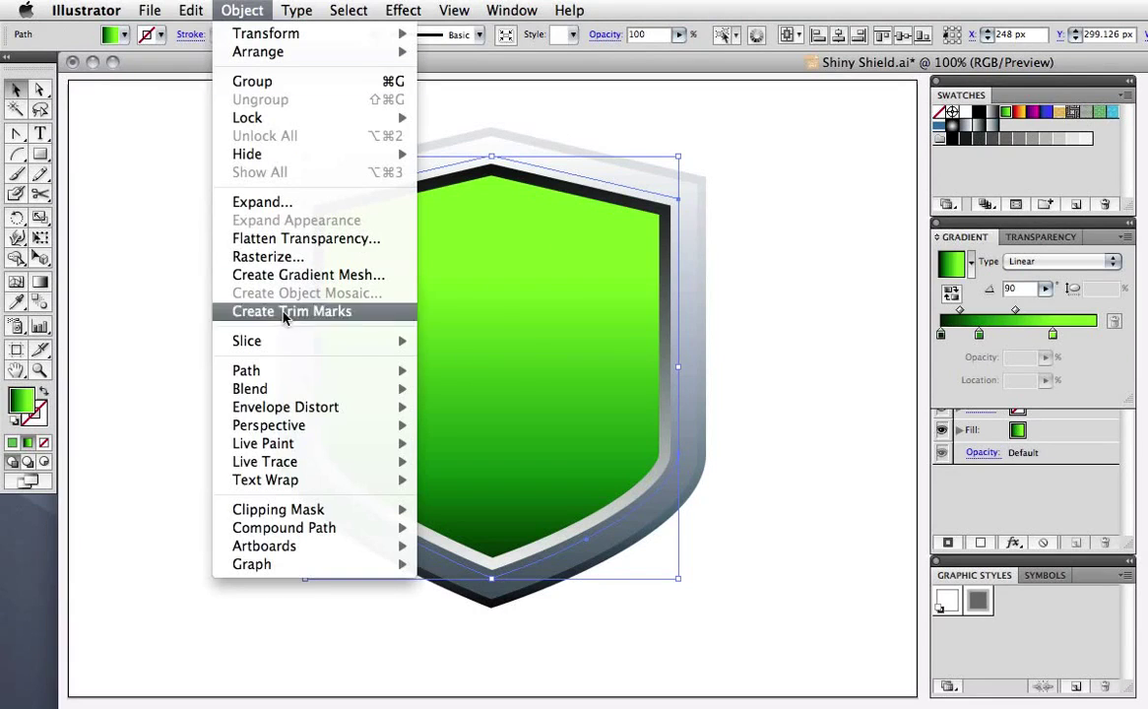
mouse_move(293, 369)
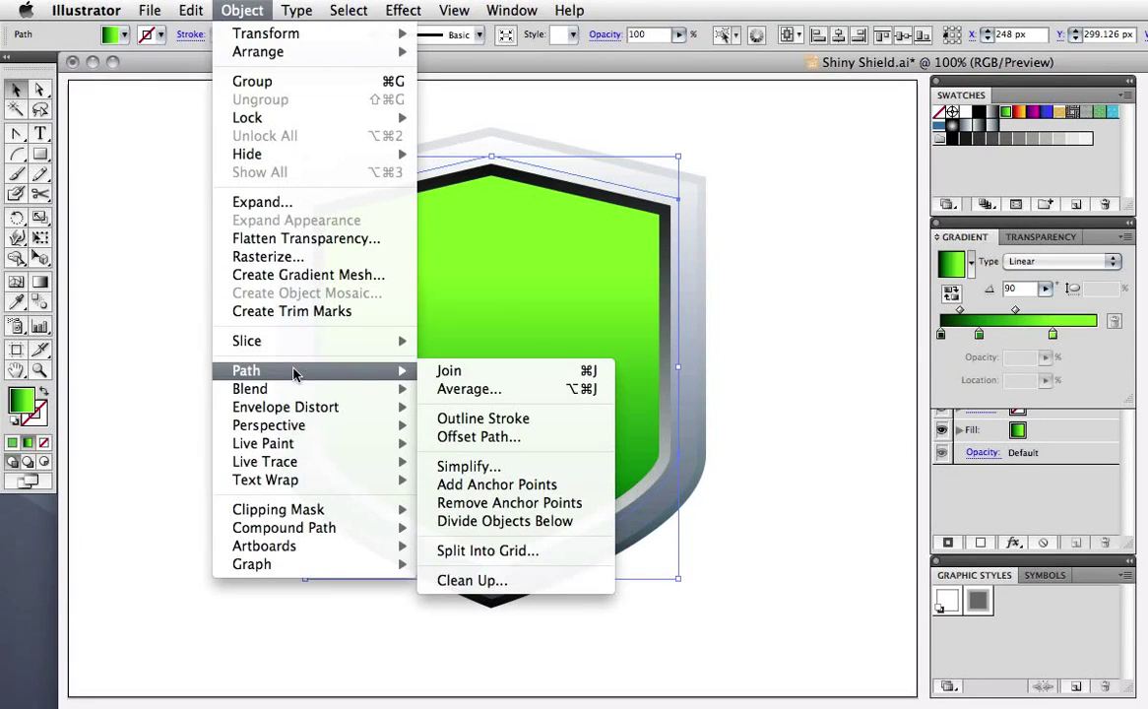
left_click(530, 440)
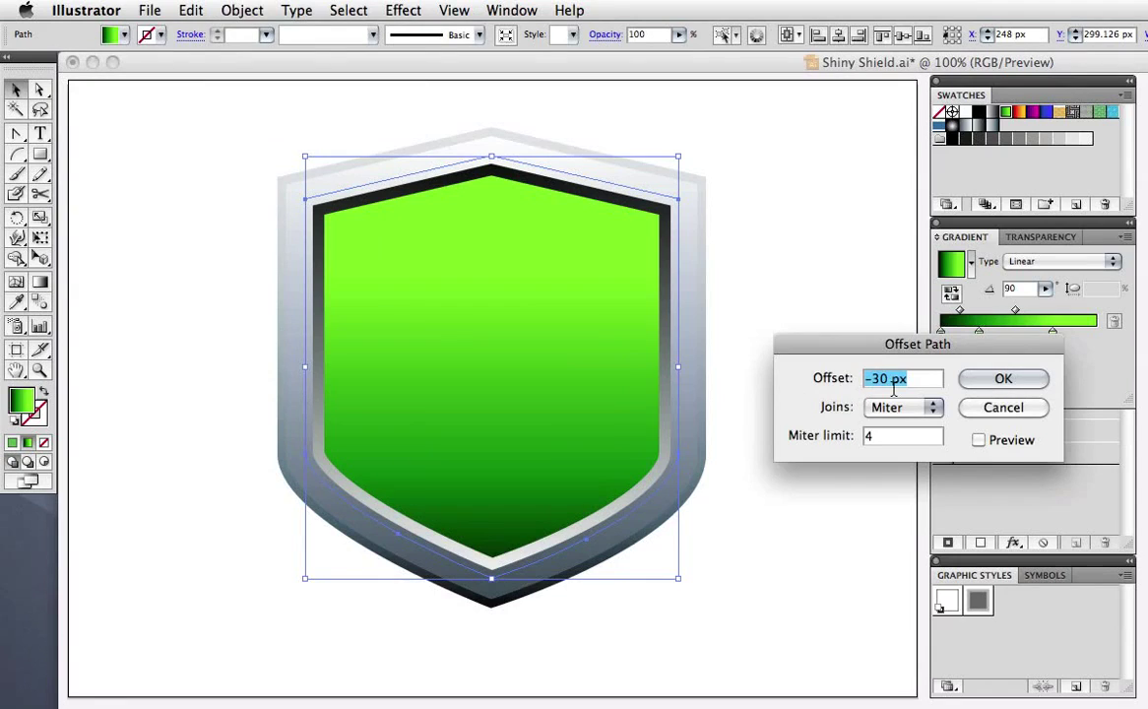
left_click(977, 439)
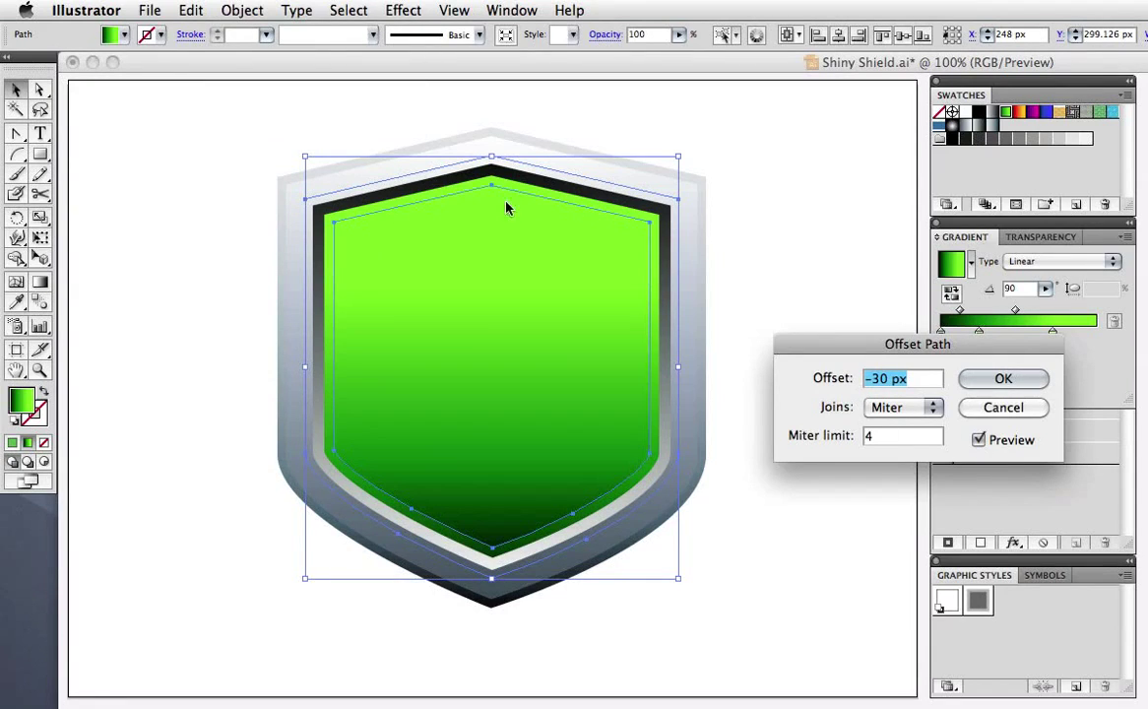
key("Return")
left_click(891, 388)
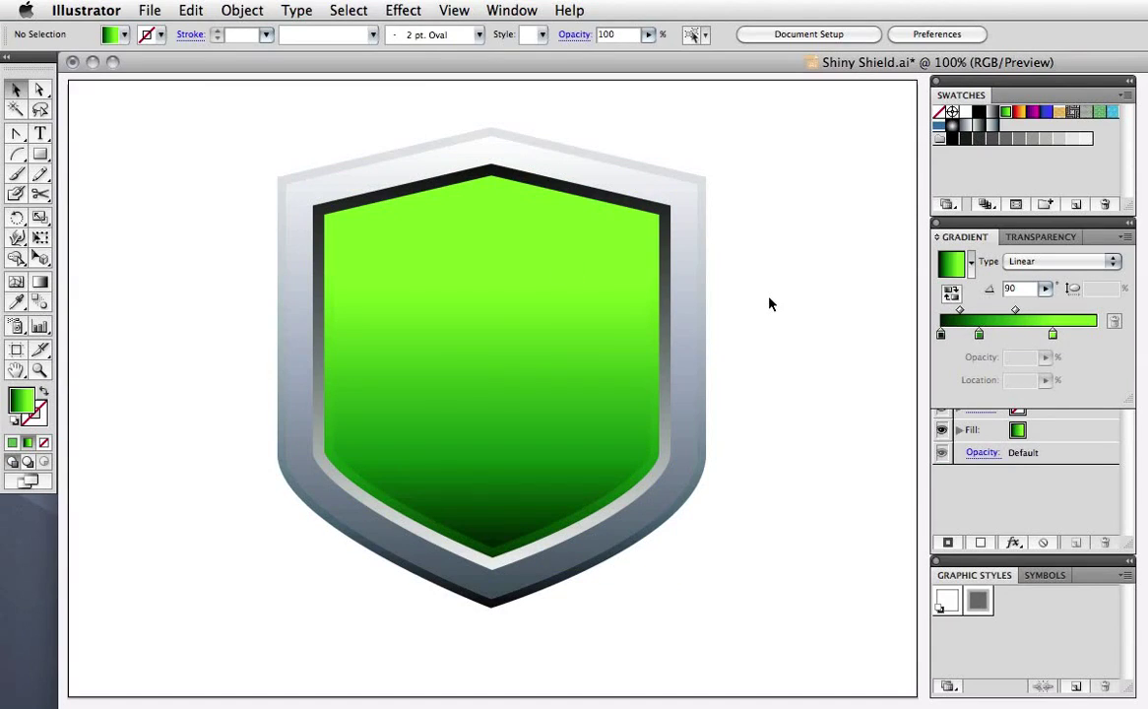
Step: Draw an arc sweeping from below the shield's left side to beyond its right side and copy it to the clipboard
left_click(17, 155)
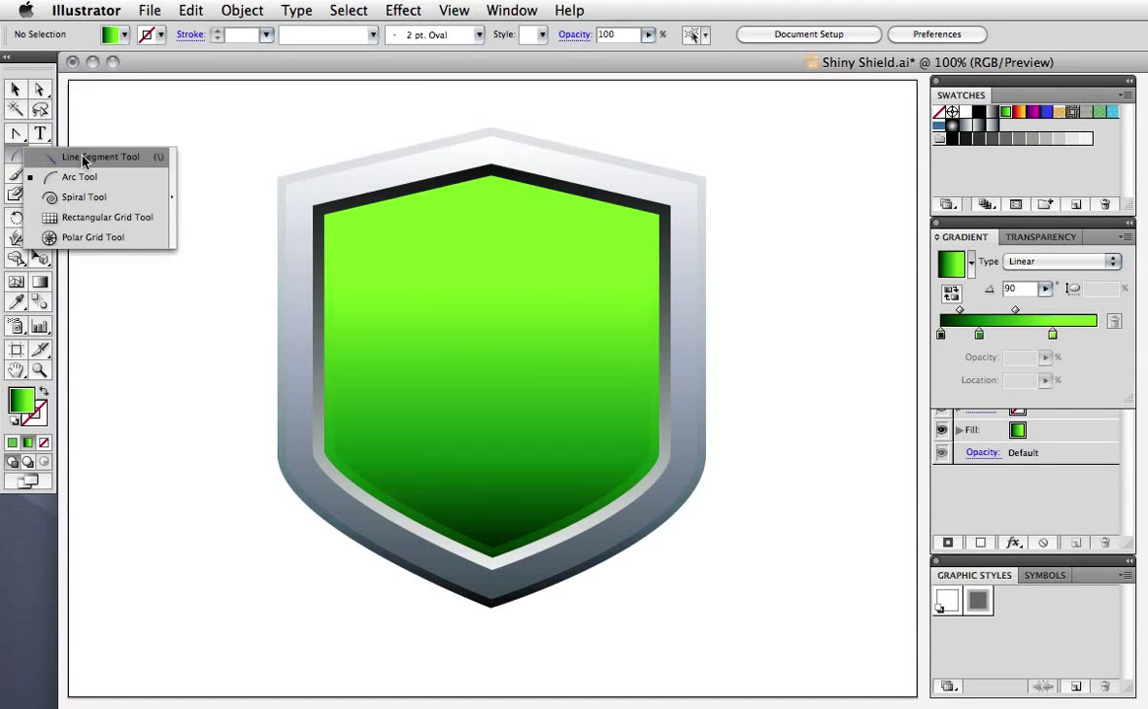
left_click(119, 180)
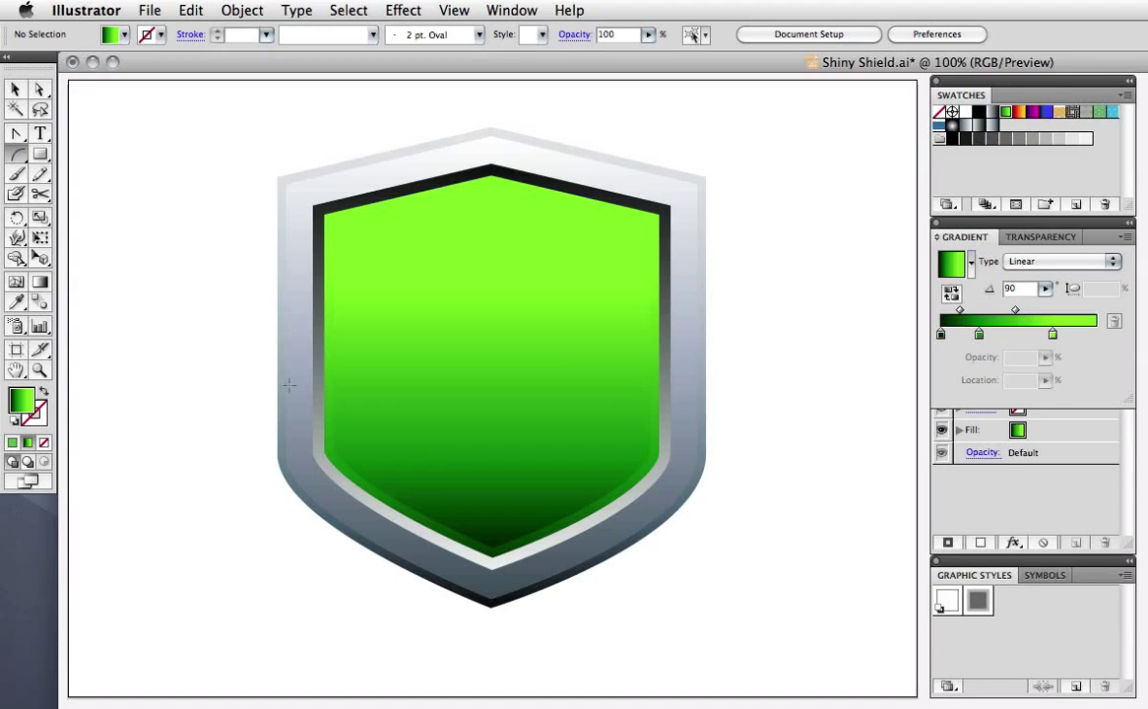
left_click_drag(260, 575, 749, 268)
key("v")
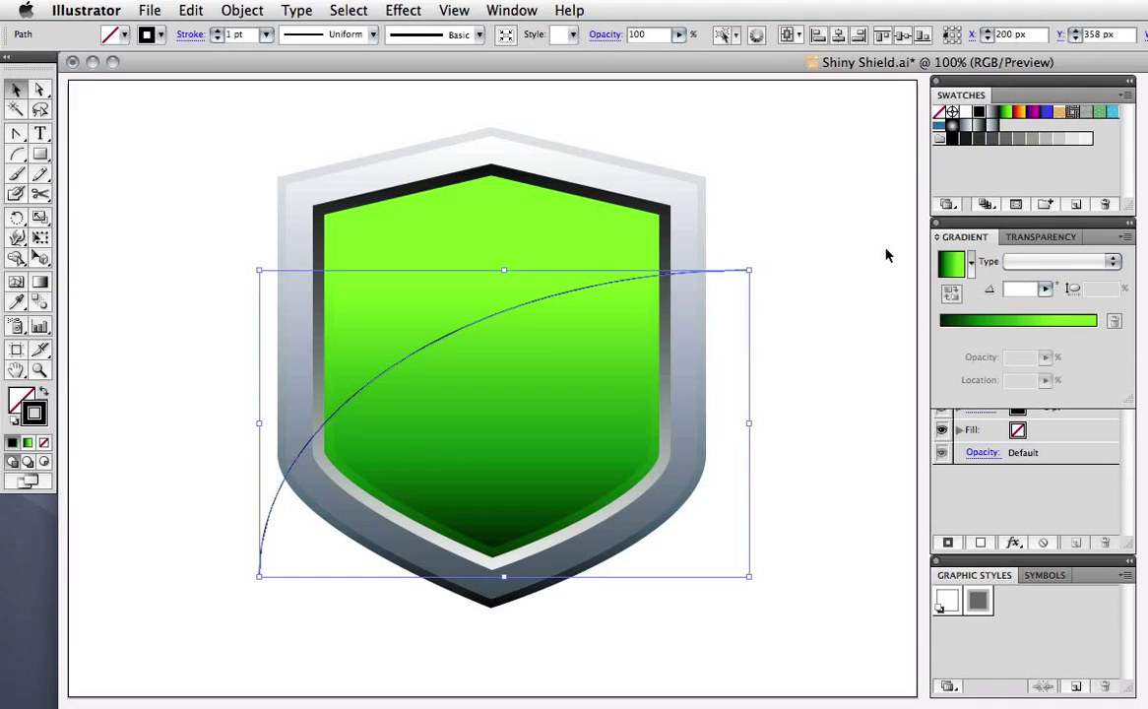
left_click(737, 282)
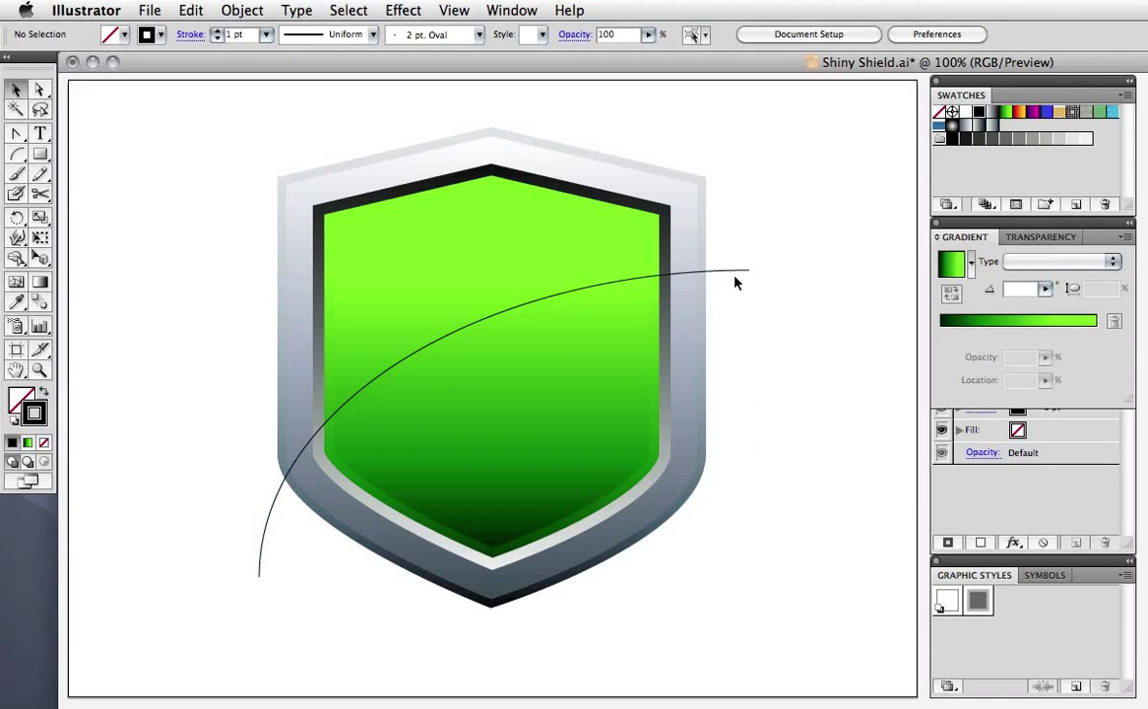
left_click(731, 275)
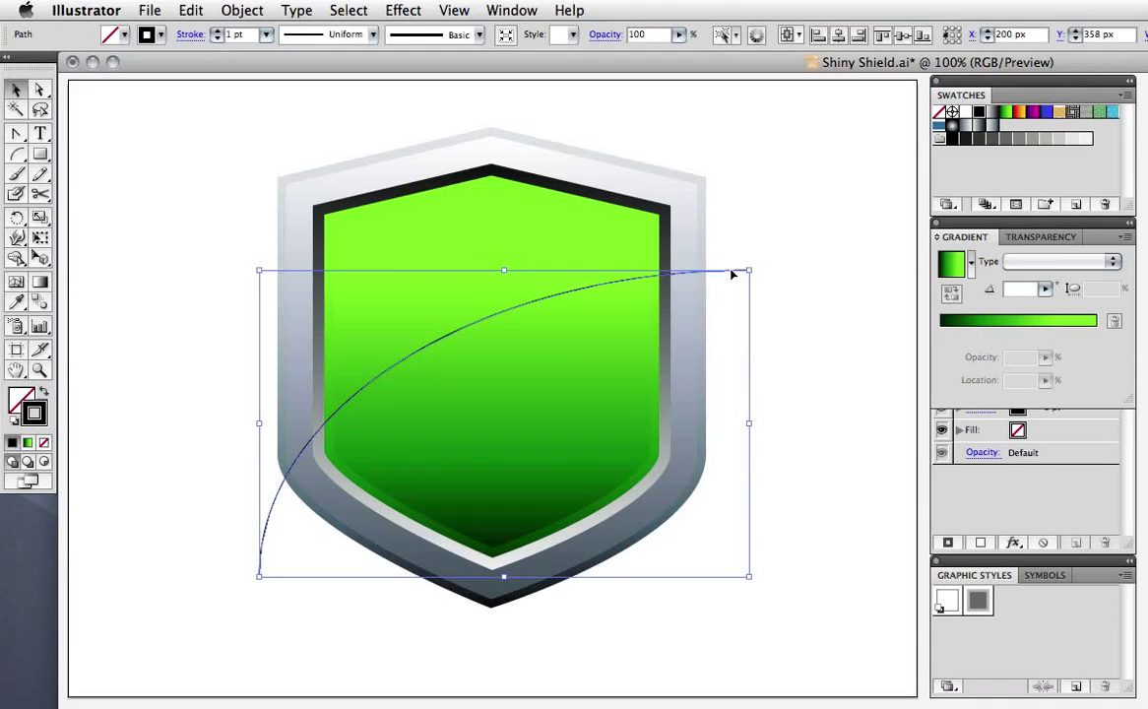
left_click(190, 10)
left_click(207, 100)
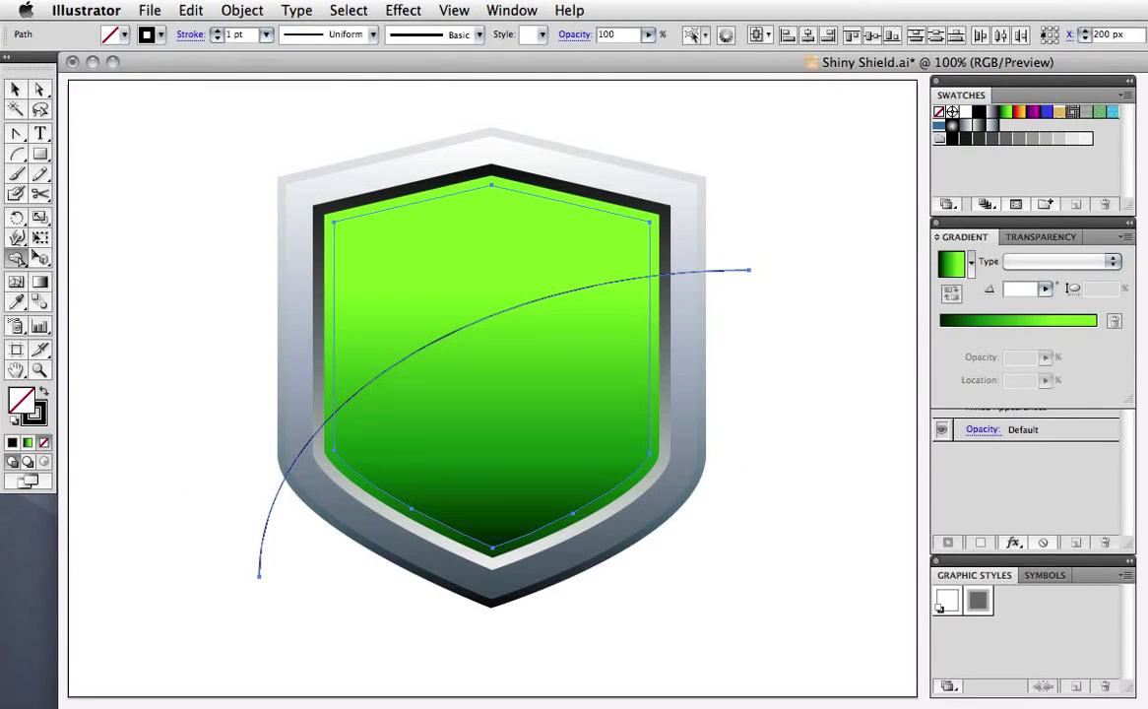
Step: Divide the inset green shape along the arc with Pathfinder and delete the piece below the arc
key("super+shift+F9")
left_click(792, 475)
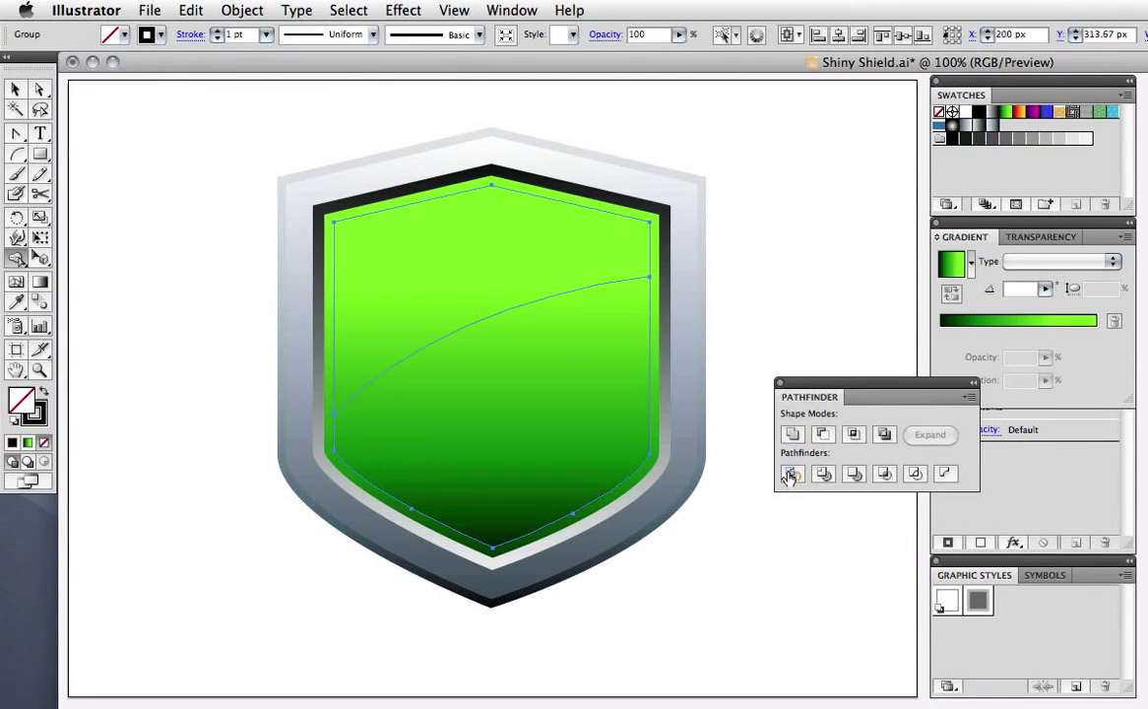
left_click(748, 462)
key("a")
left_click(560, 426)
key("super+shift+a")
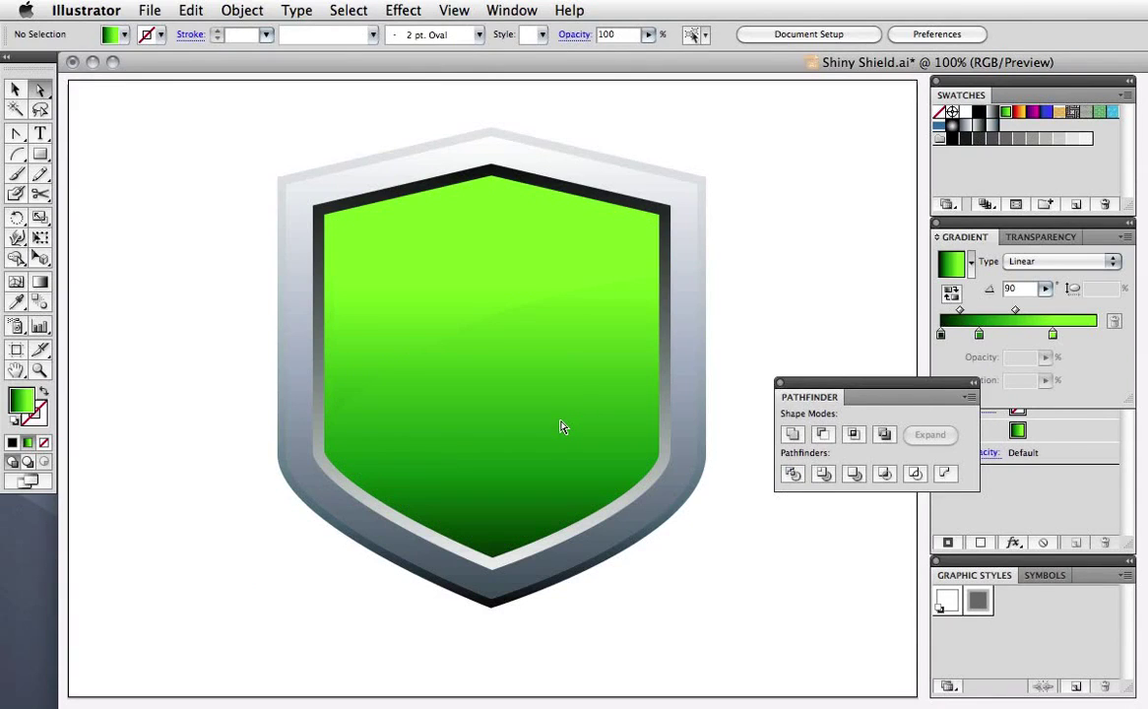
Step: Fill the remaining upper piece of the inset shape with the white-to-black Linear Gradient swatch
left_click(489, 264)
left_click_drag(809, 384, 745, 574)
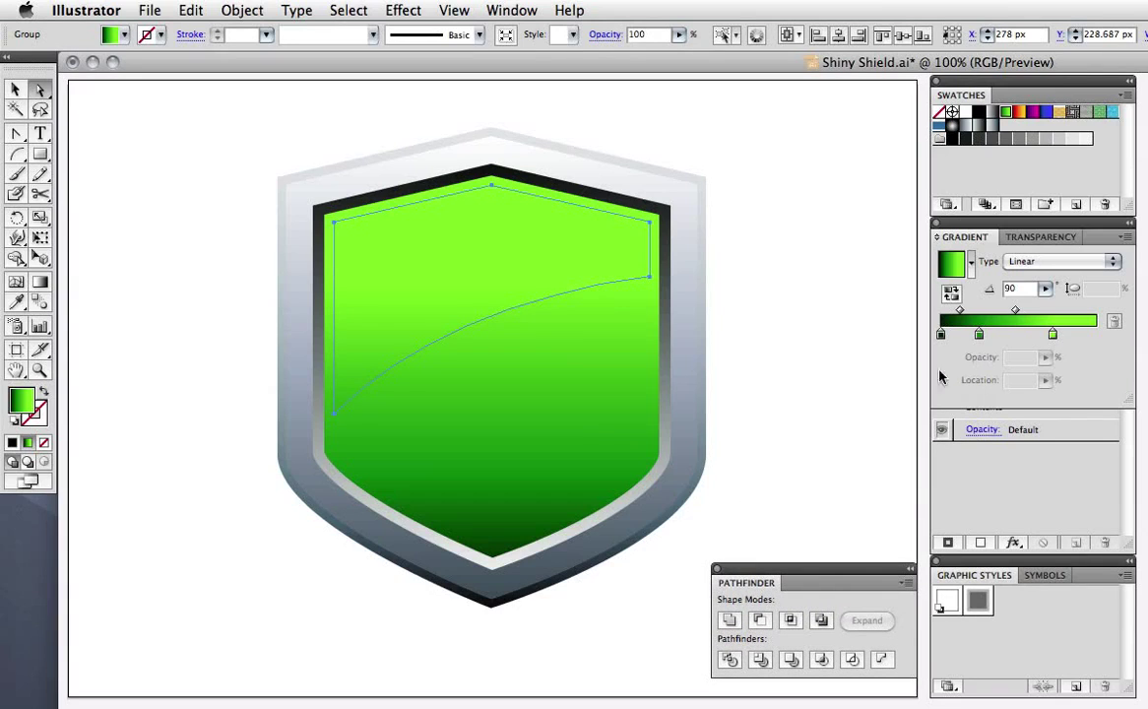
left_click(990, 112)
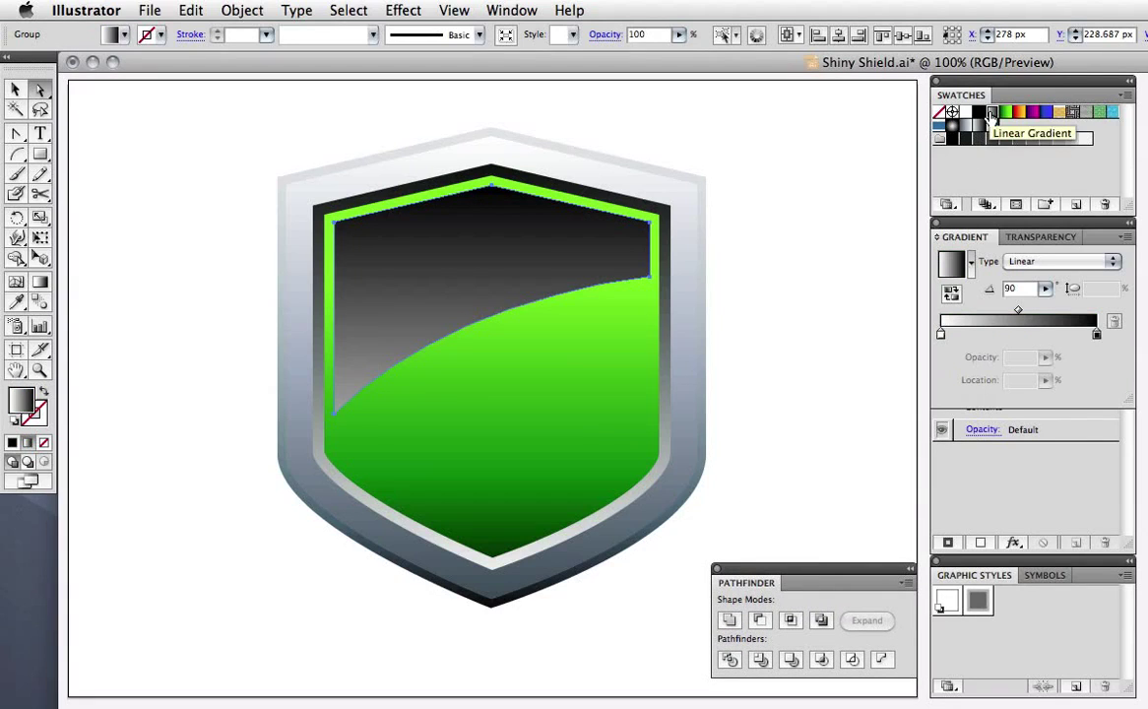
Step: Set the highlight piece's blending mode to Screen and its opacity to 80%
left_click(1021, 242)
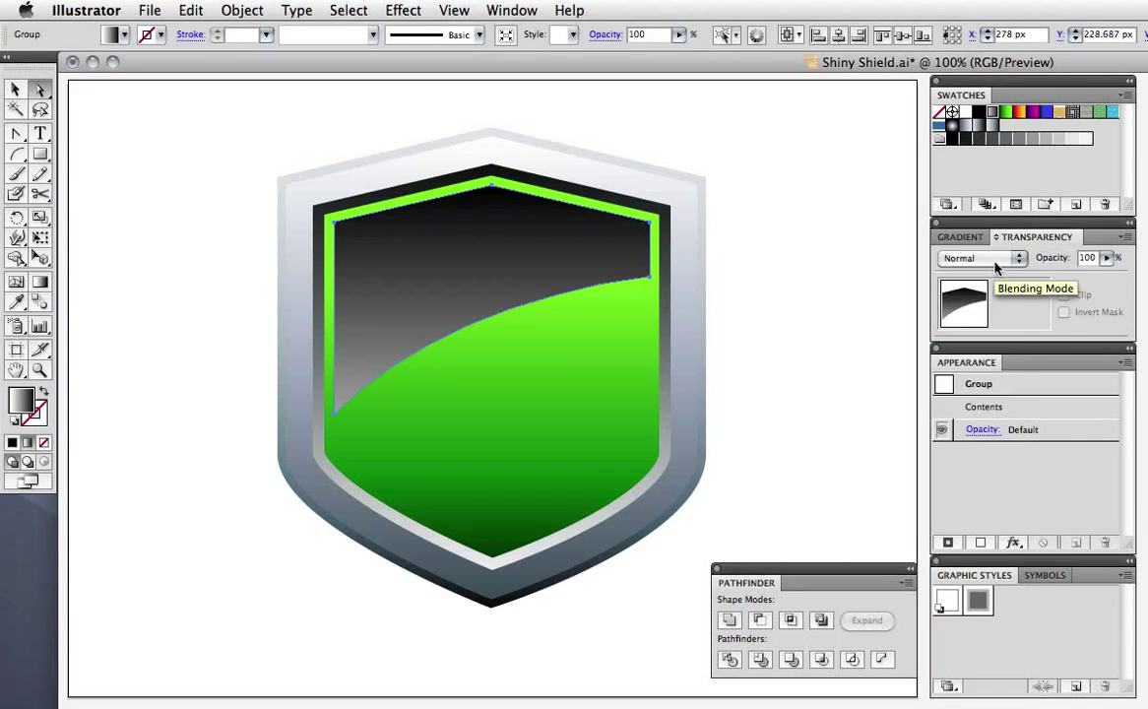
left_click(994, 258)
left_click(983, 344)
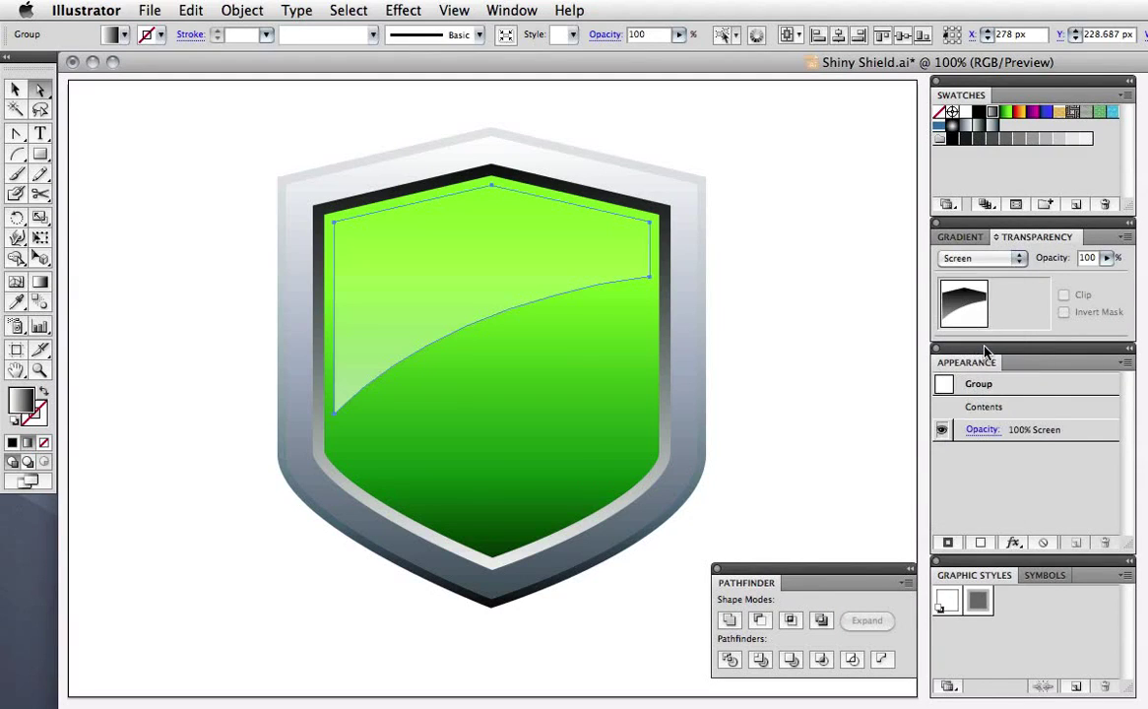
type("80")
key("Return")
Step: Redraw the highlight's gradient vertically with the Gradient tool so it is bright near the arc and fades toward the peak, and deselect it
key("g")
mouse_move(492, 180)
left_mouse_down()
mouse_move(506, 366)
mouse_move(496, 188)
left_mouse_up()
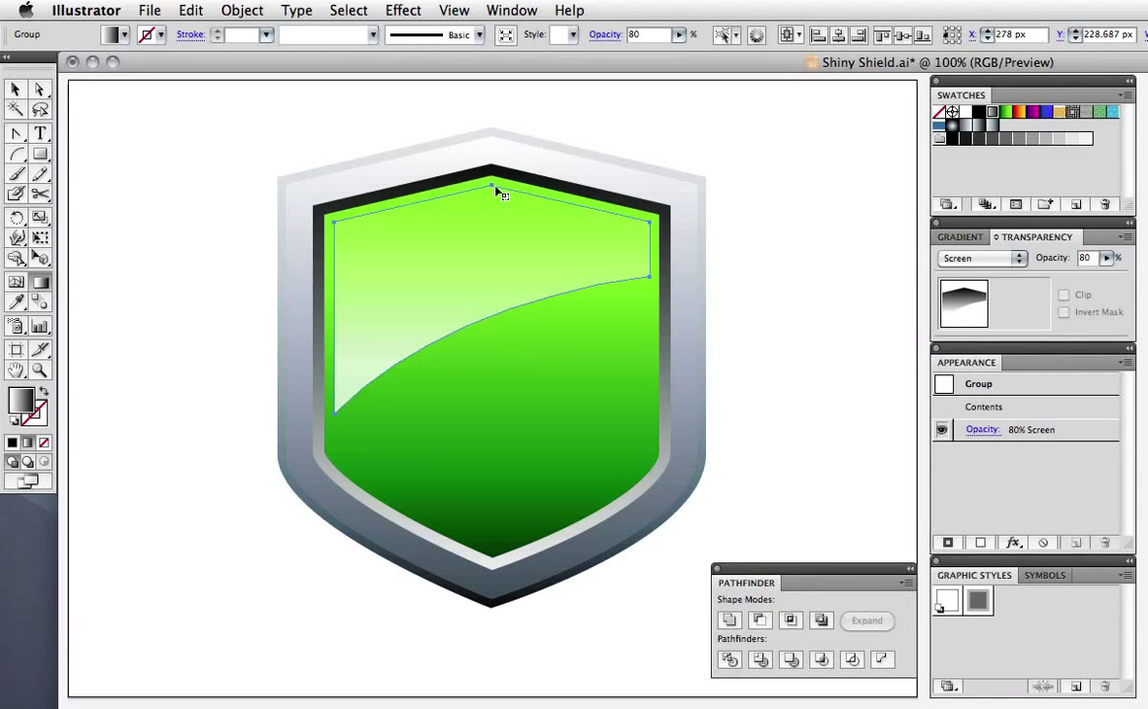
key("super+shift+a")
key("a")
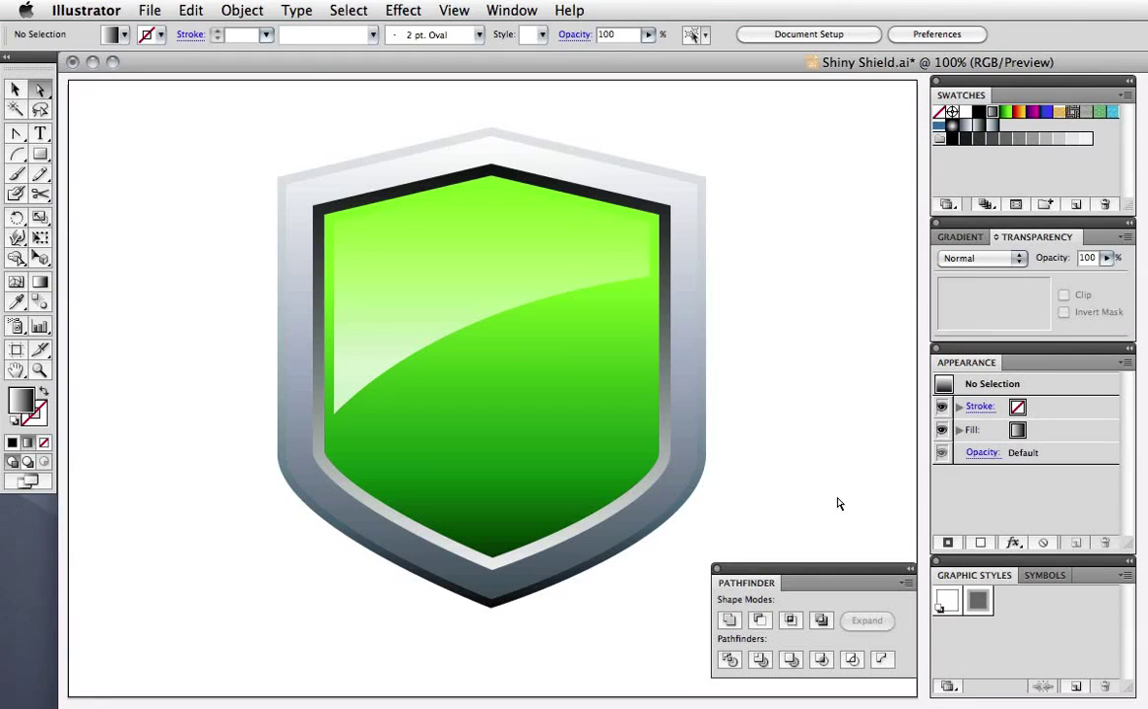
Step: Paste the copied arc in front and divide the wide gray border along it with Pathfinder
left_click(193, 11)
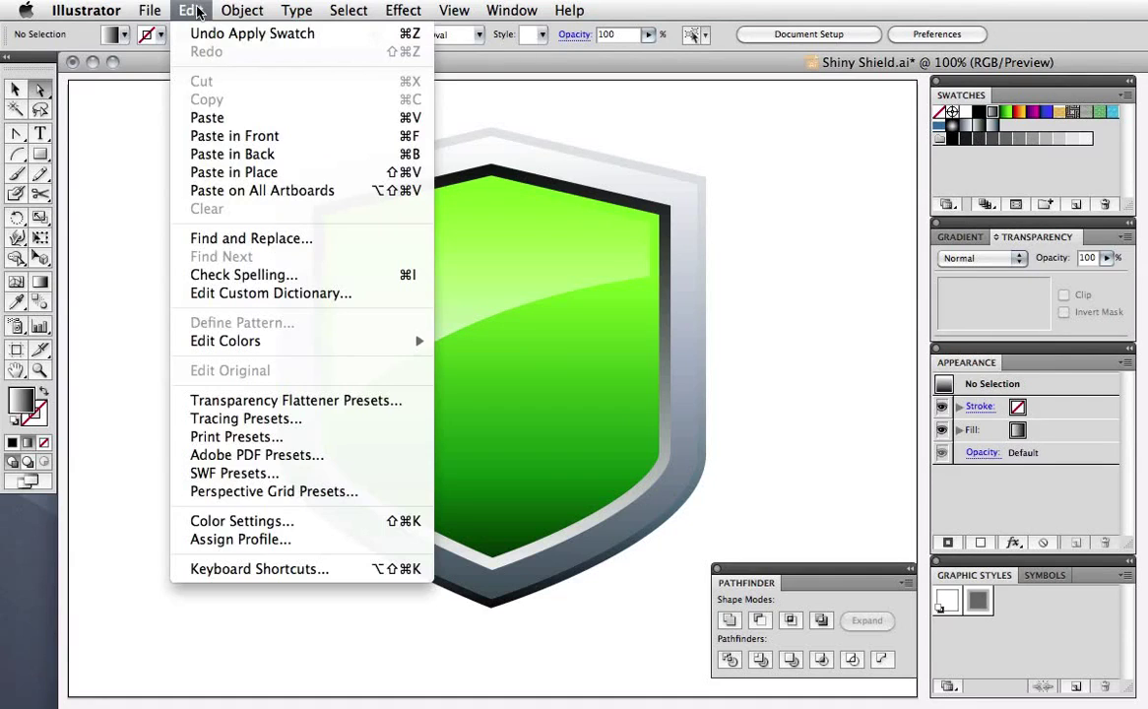
left_click(266, 136)
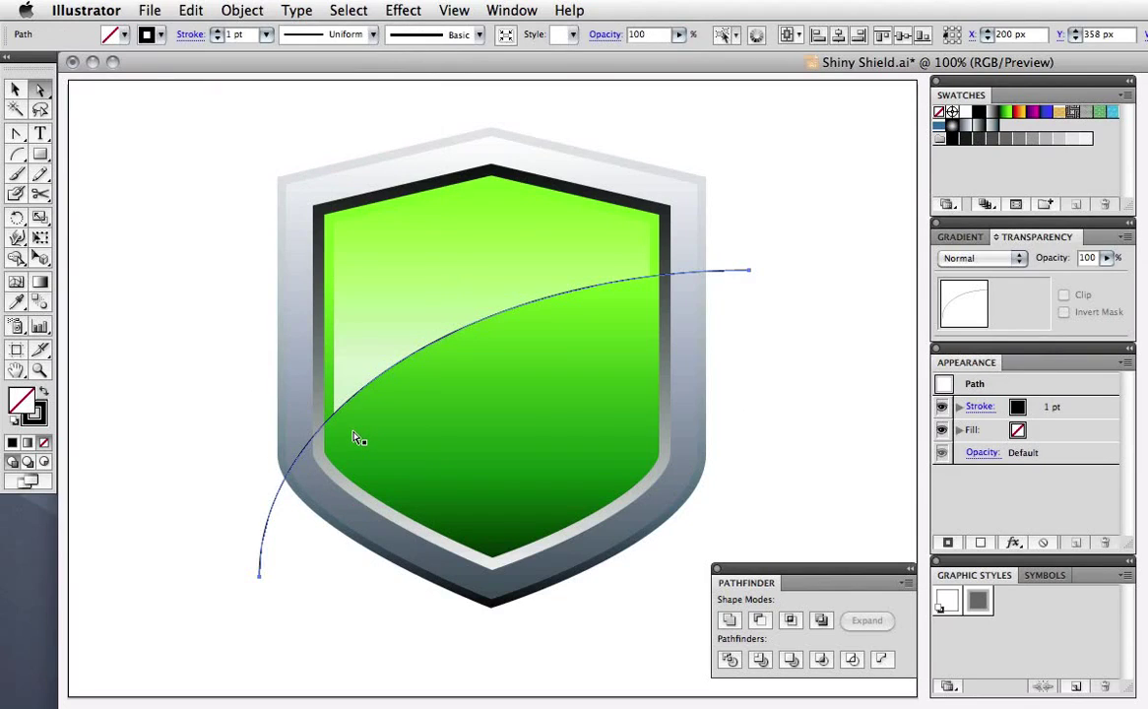
key("v")
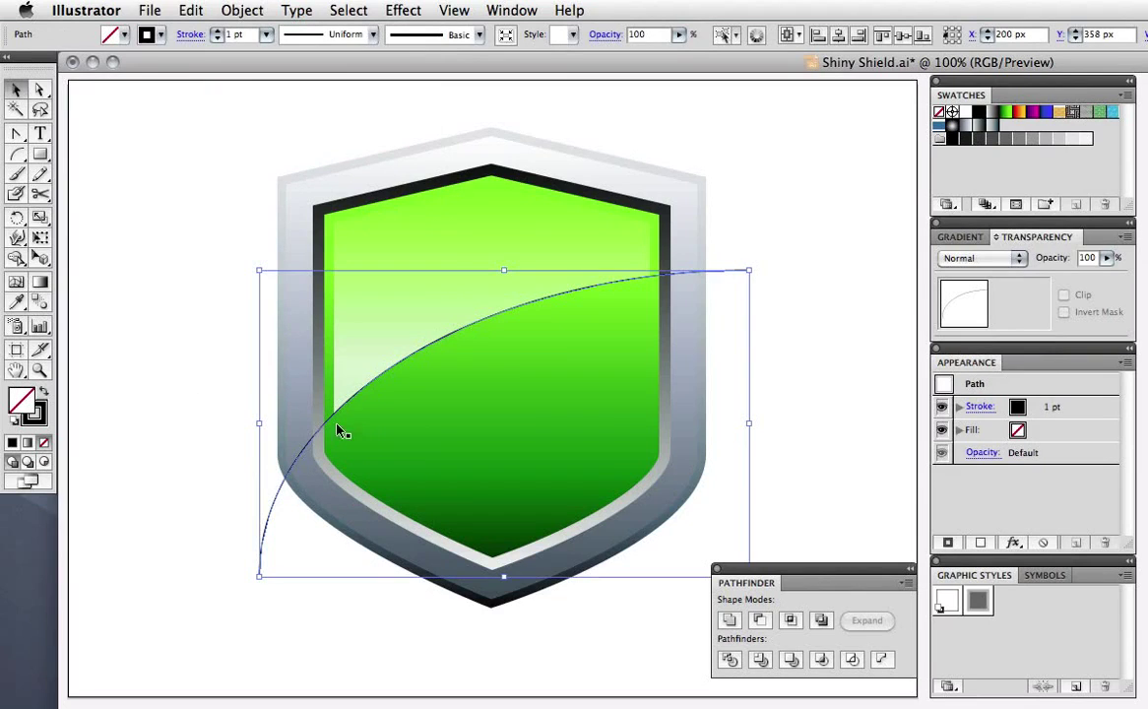
left_click(297, 382, "shift")
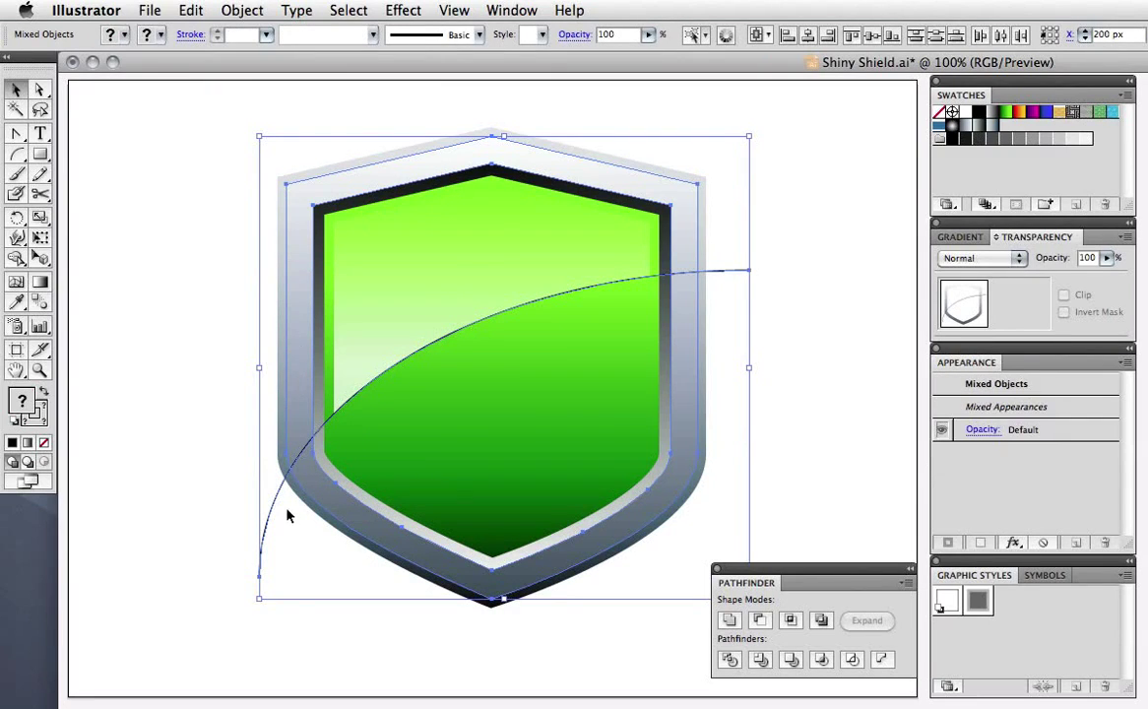
left_click(727, 660)
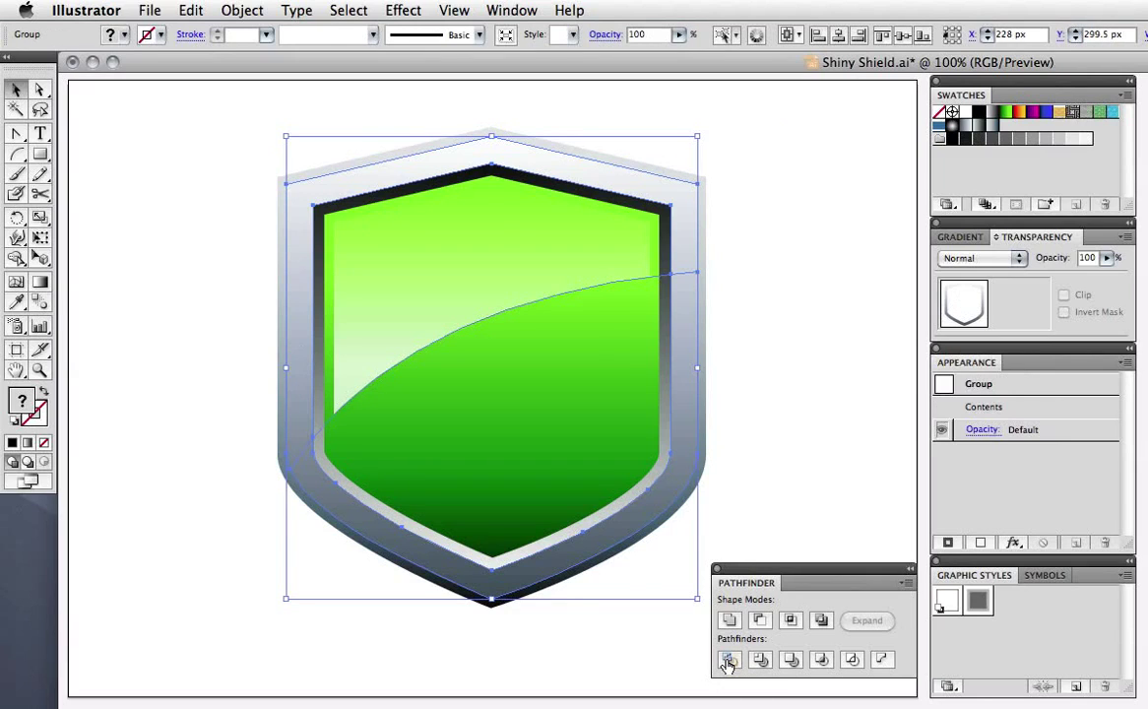
left_click(673, 684)
key("a")
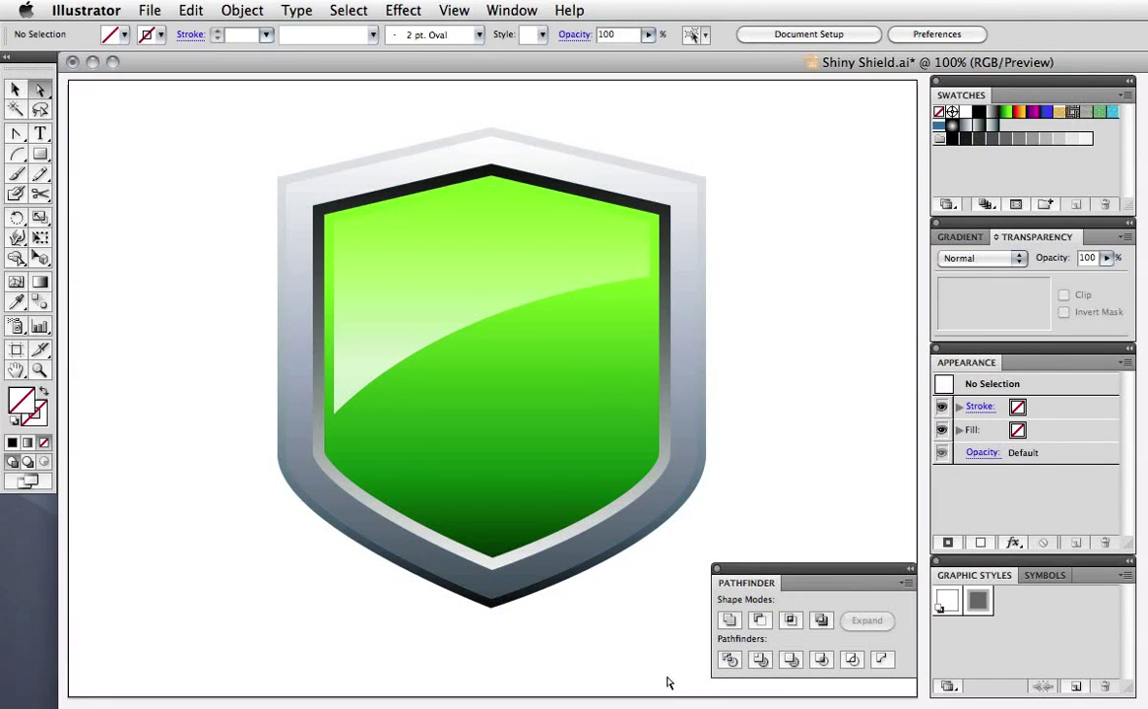
Step: Reverse the gradient on the gray border's upper piece and redraw it vertically from the shield's middle up to its peak
left_click(302, 315)
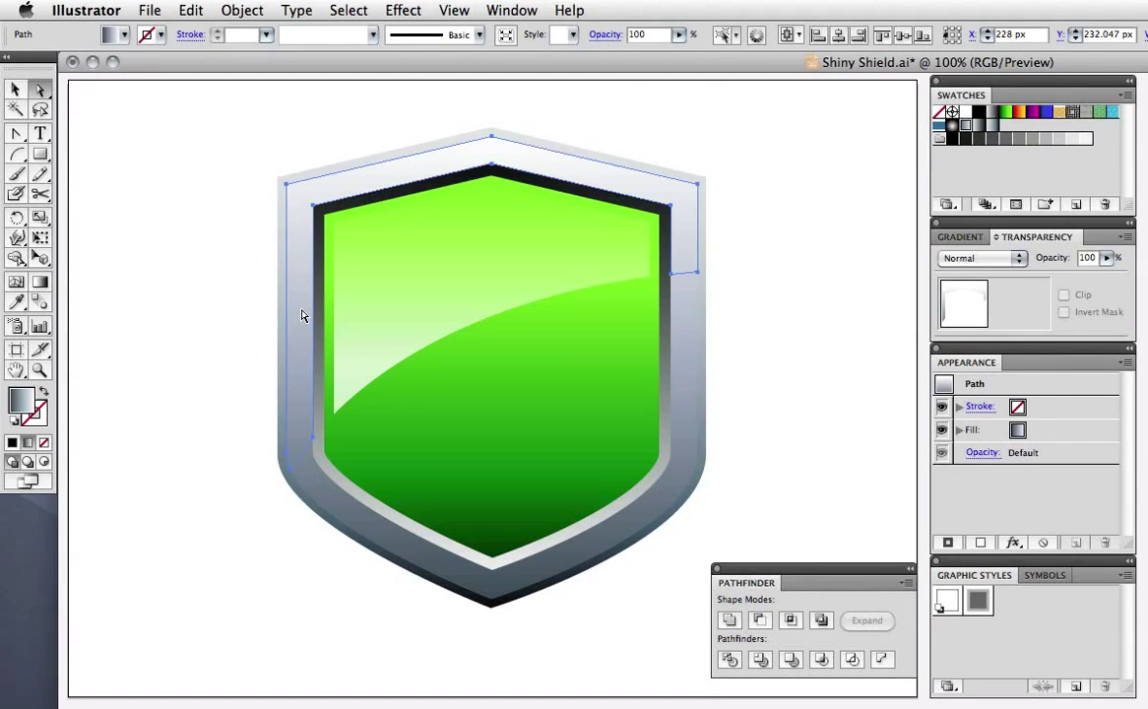
left_click(967, 237)
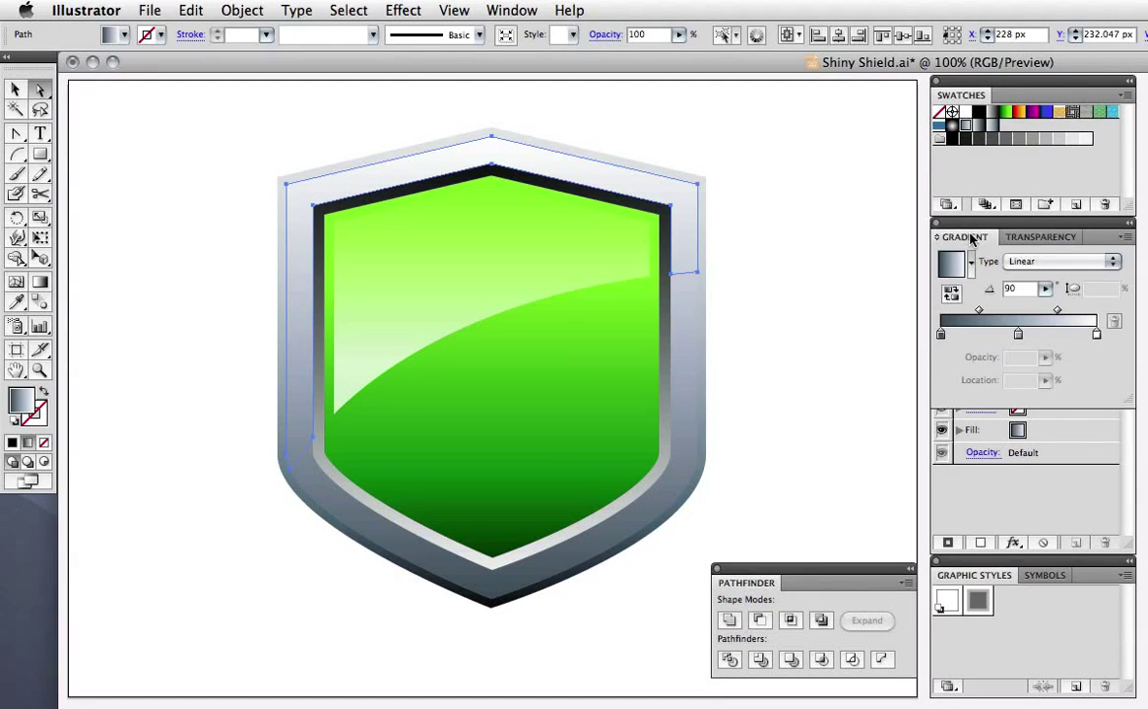
left_click(951, 294)
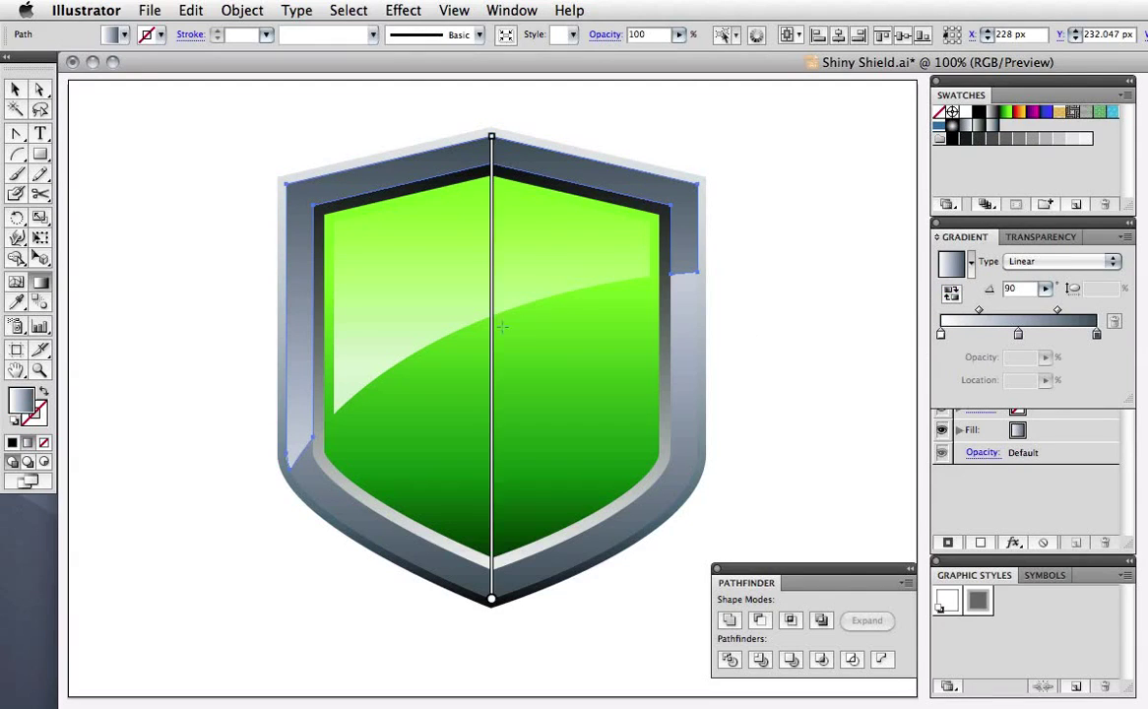
left_click_drag(494, 366, 495, 160)
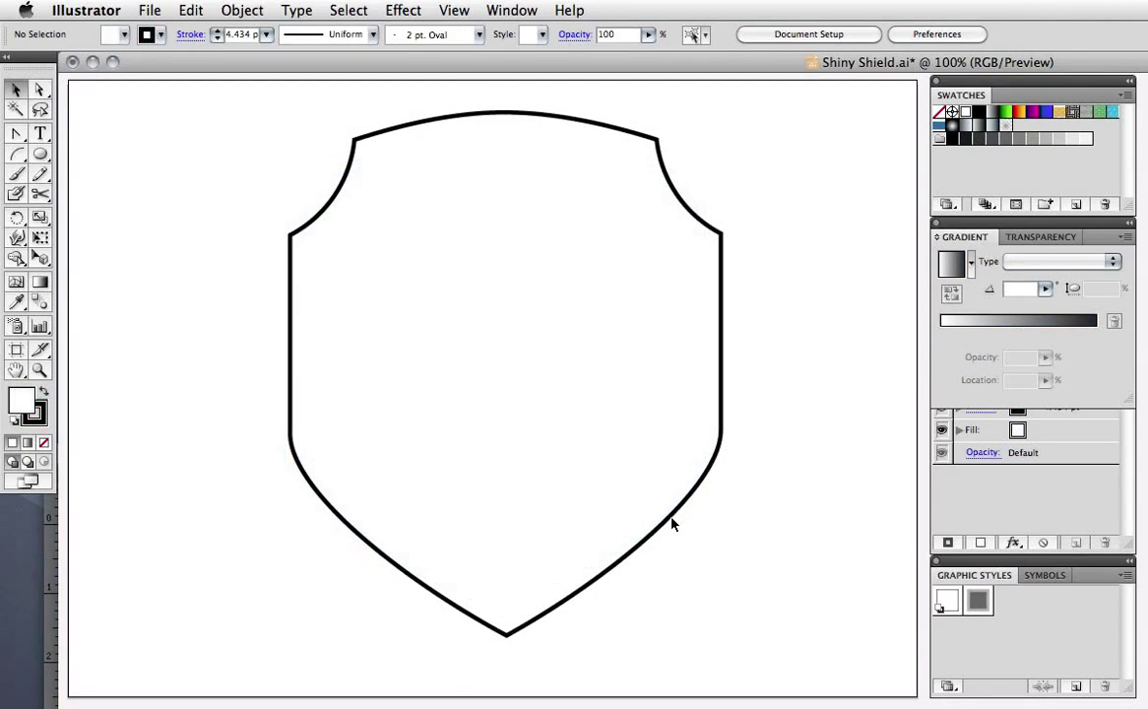
Step: Apply the saved gray layered-stroke graphic style to the new curved shield outline
left_click(670, 523)
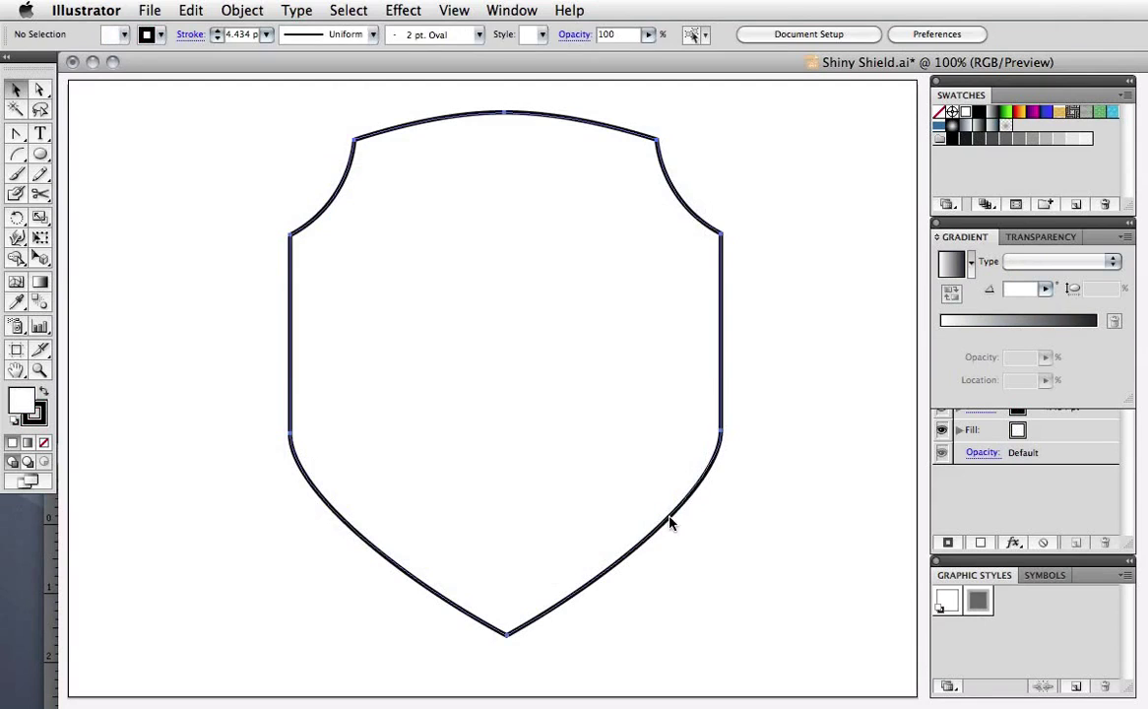
left_click(978, 603)
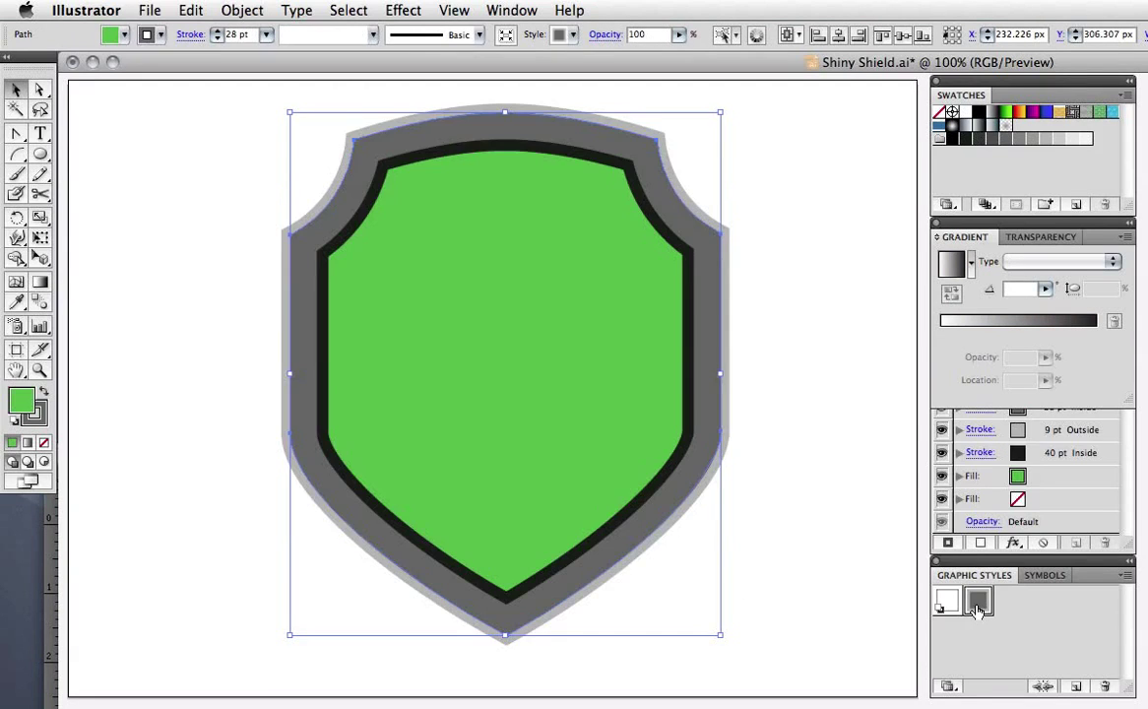
left_click(853, 615)
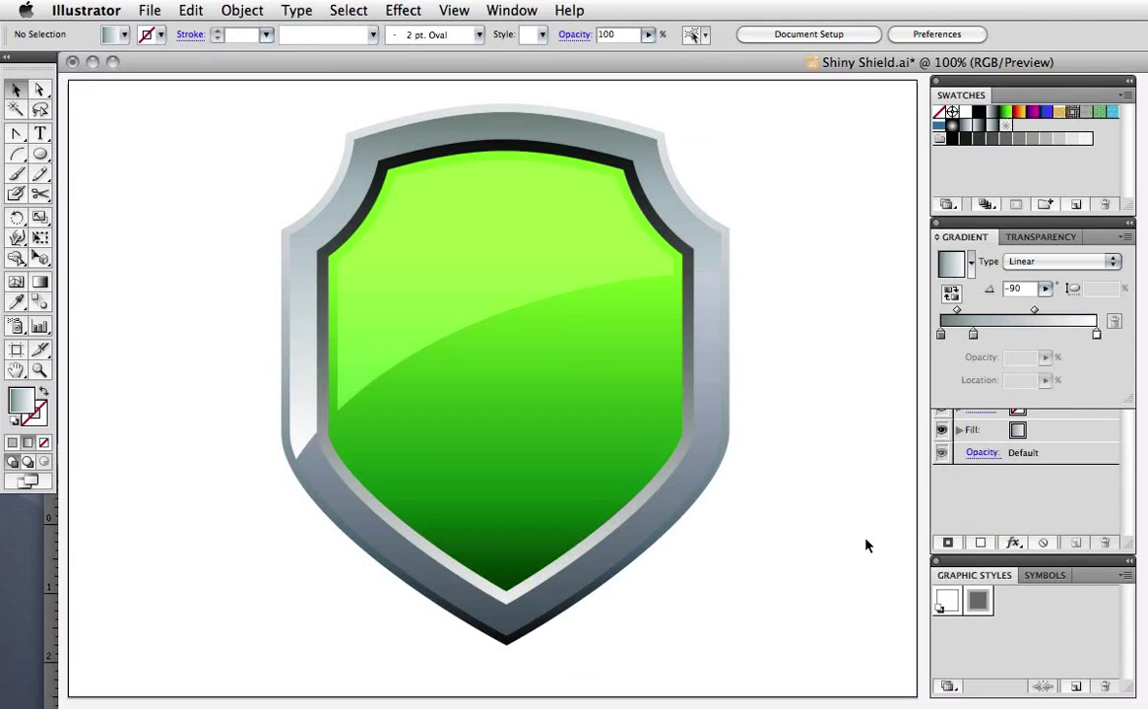
Step: Fill the green center shape behind the highlight with the blue zigzag pattern swatch
left_click(582, 250)
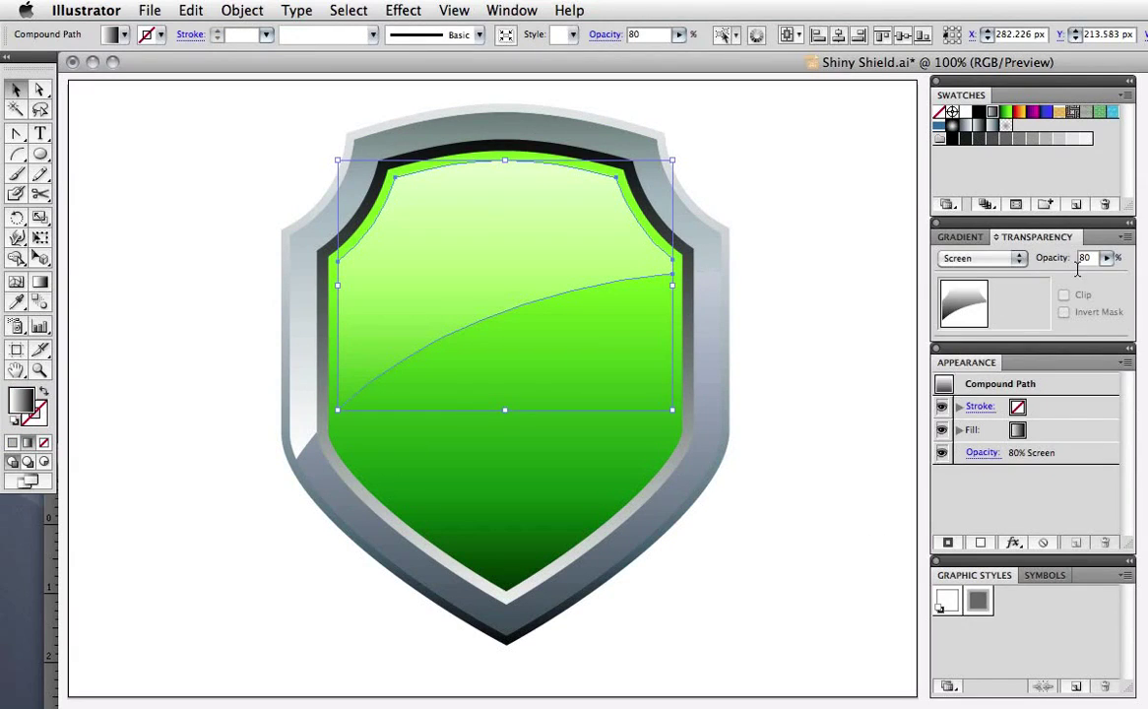
left_click(593, 345)
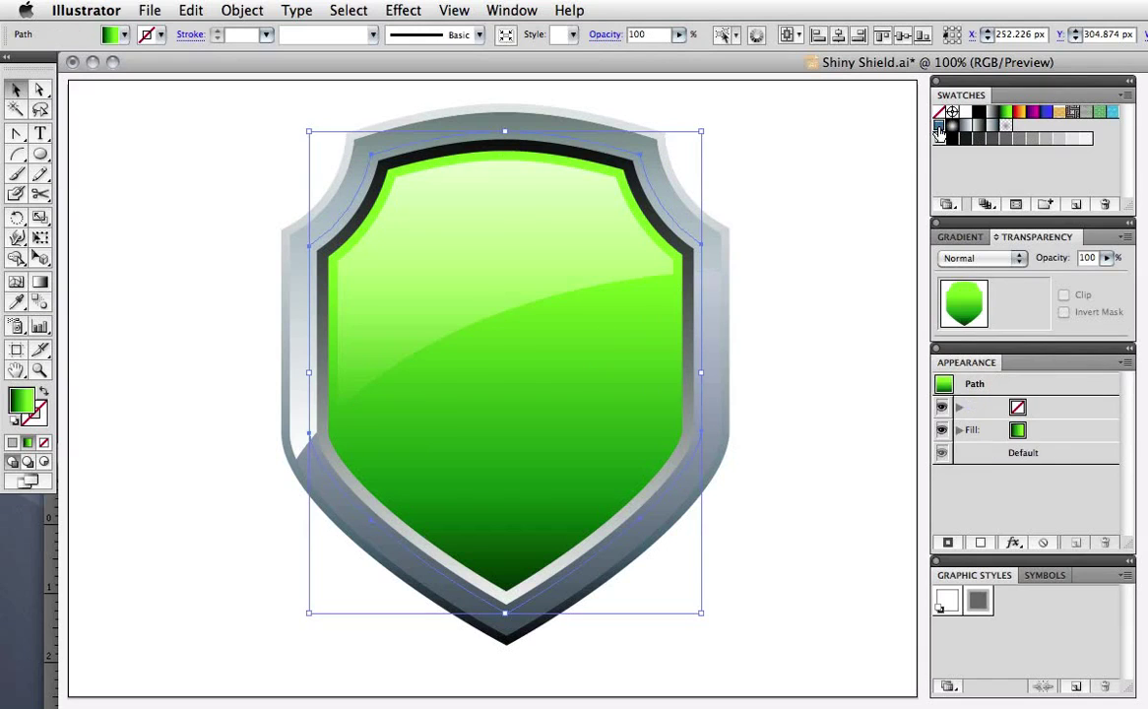
left_click(939, 125)
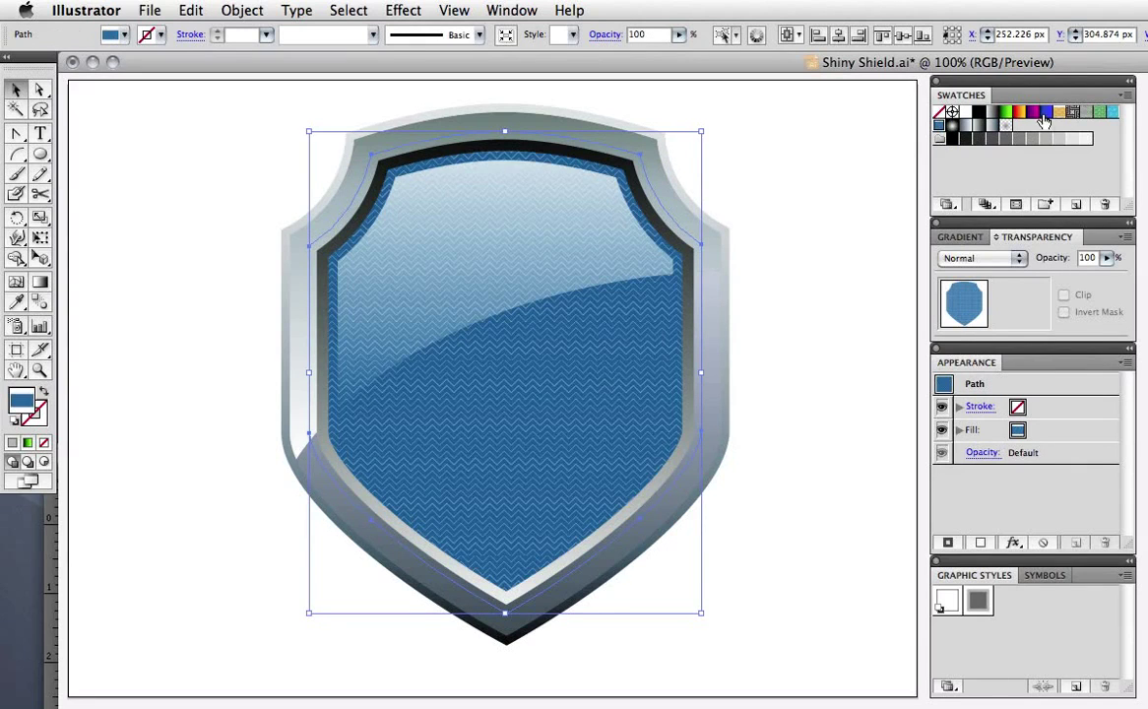